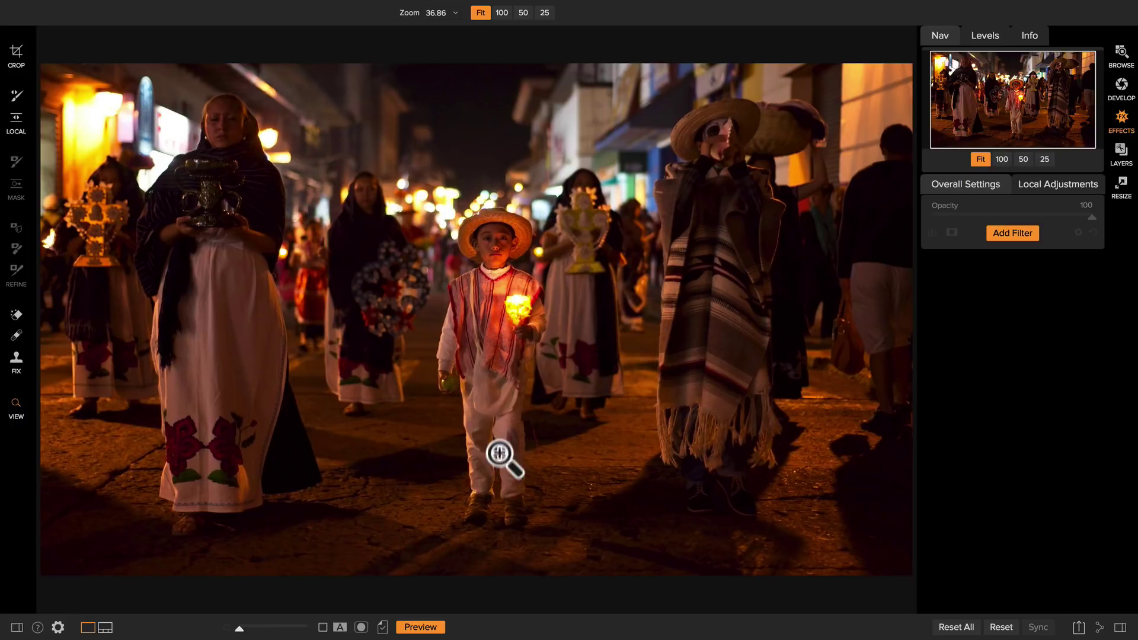
# Compare the edit against the unedited original, then open the presets and filters browser
pyautogui.click(428, 629)
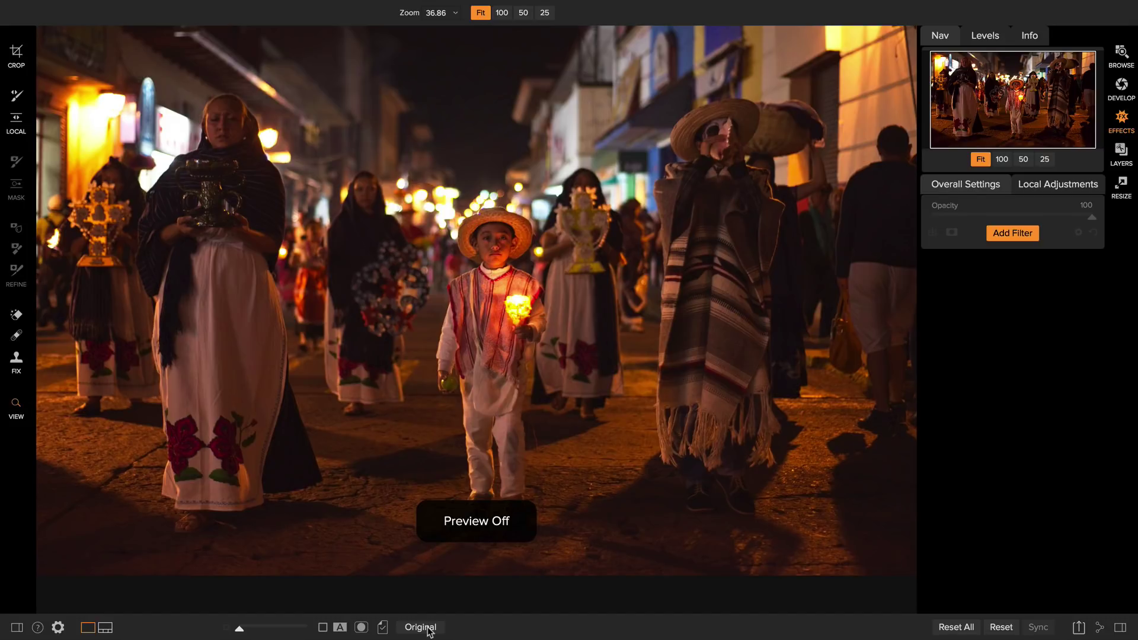
pyautogui.click(422, 627)
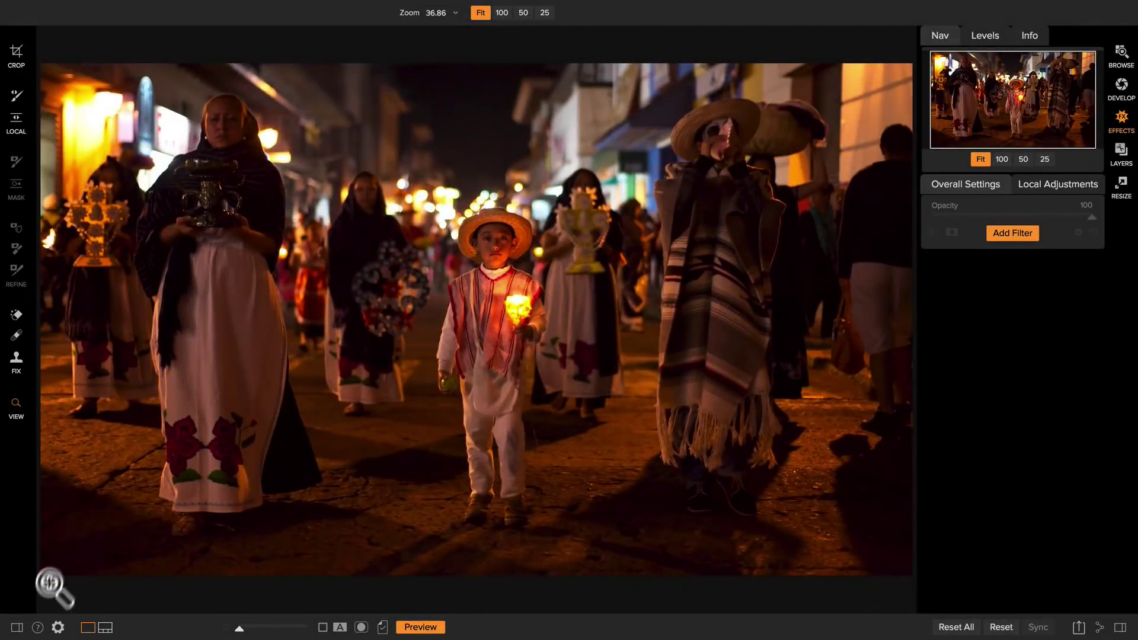
pyautogui.click(22, 624)
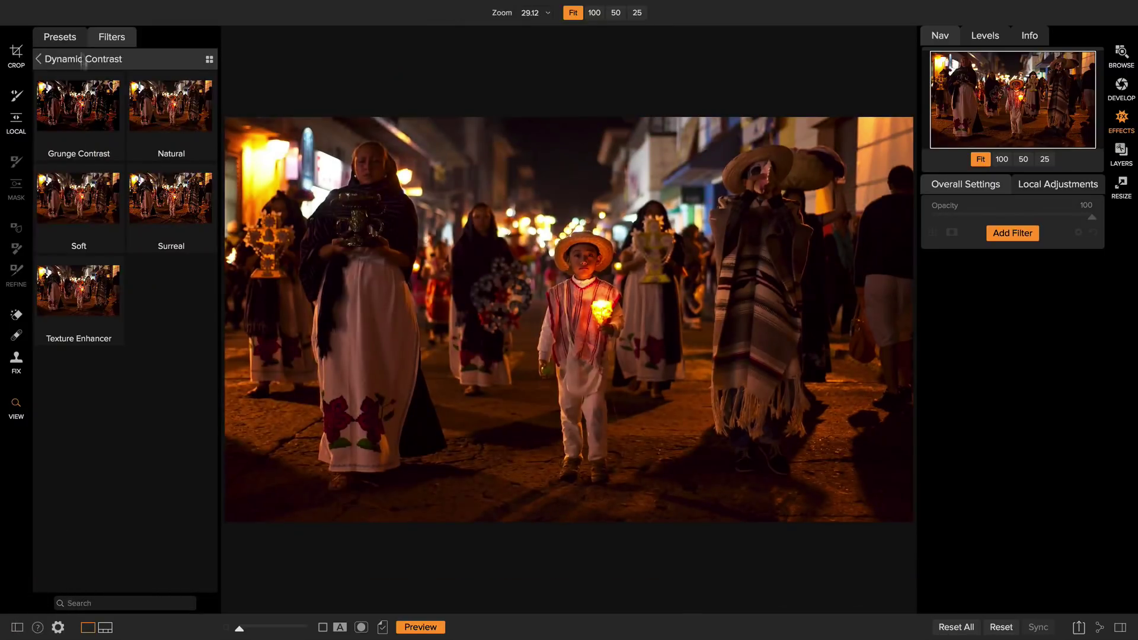
# Browse the Dynamic Contrast presets, then return to the full filter category list
pyautogui.click(75, 39)
pyautogui.click(86, 64)
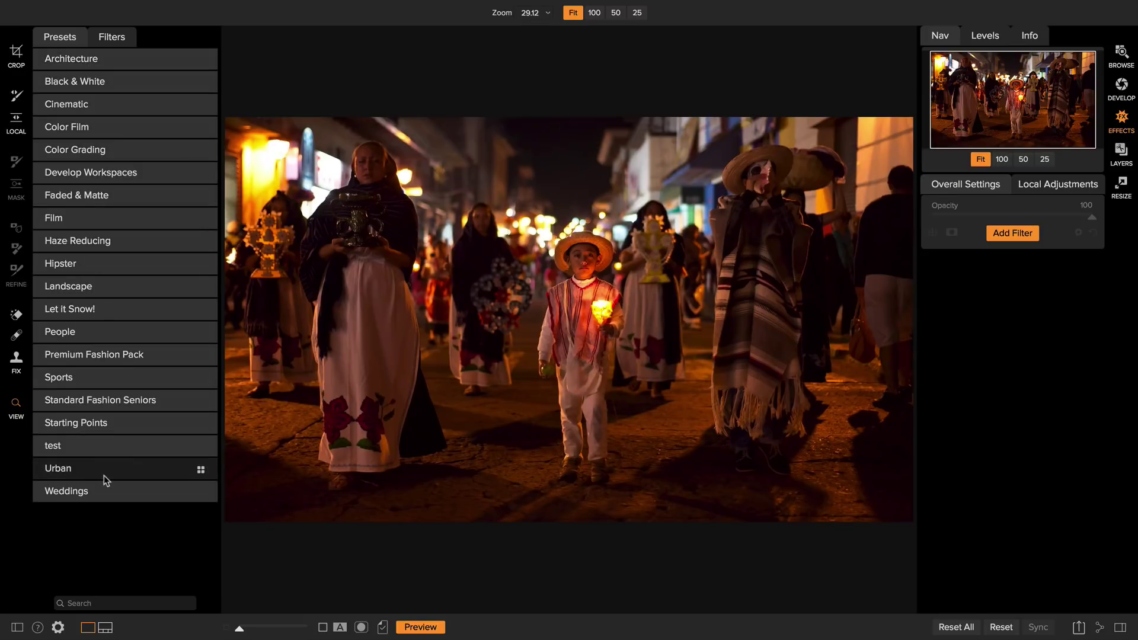
pyautogui.click(117, 40)
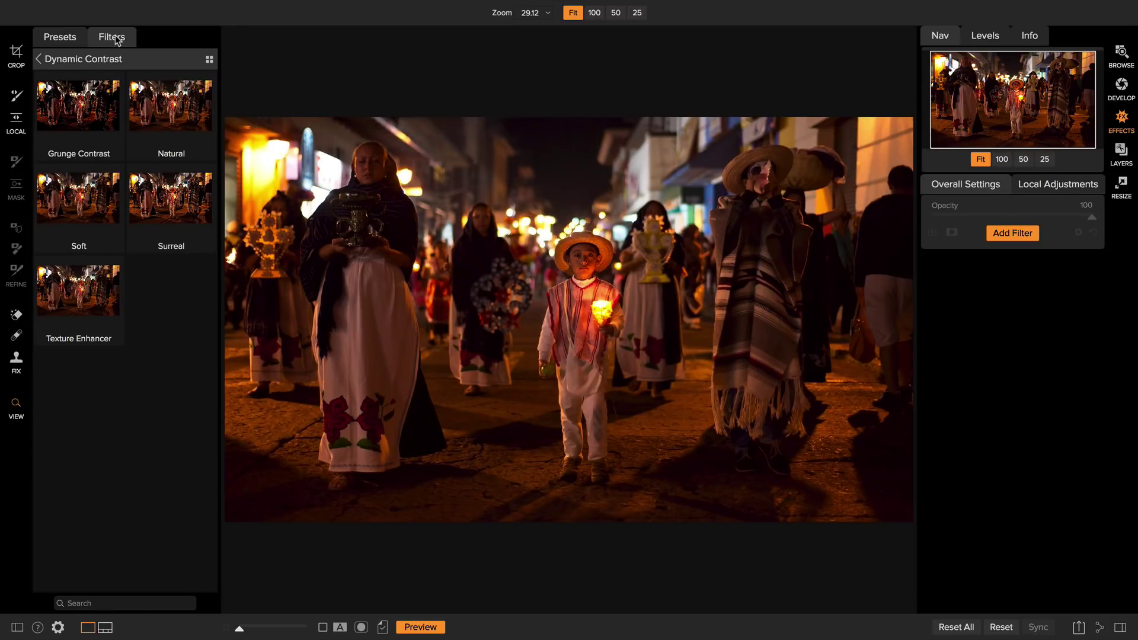
pyautogui.click(113, 60)
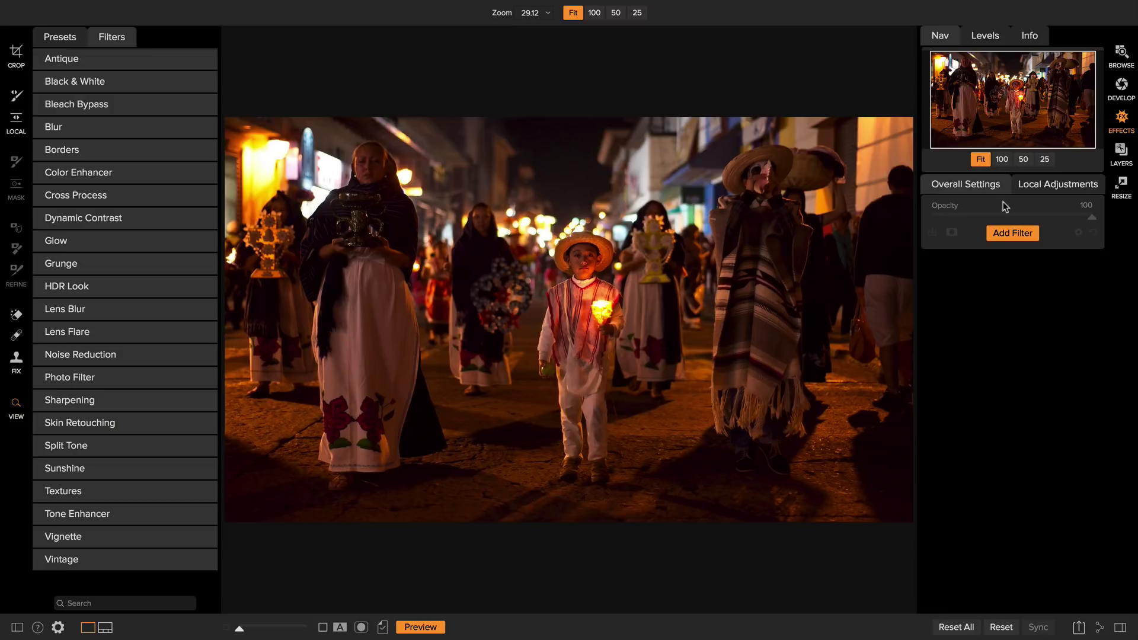
# Add a Black & White filter from the filter list to make the photo monochrome
pyautogui.click(979, 186)
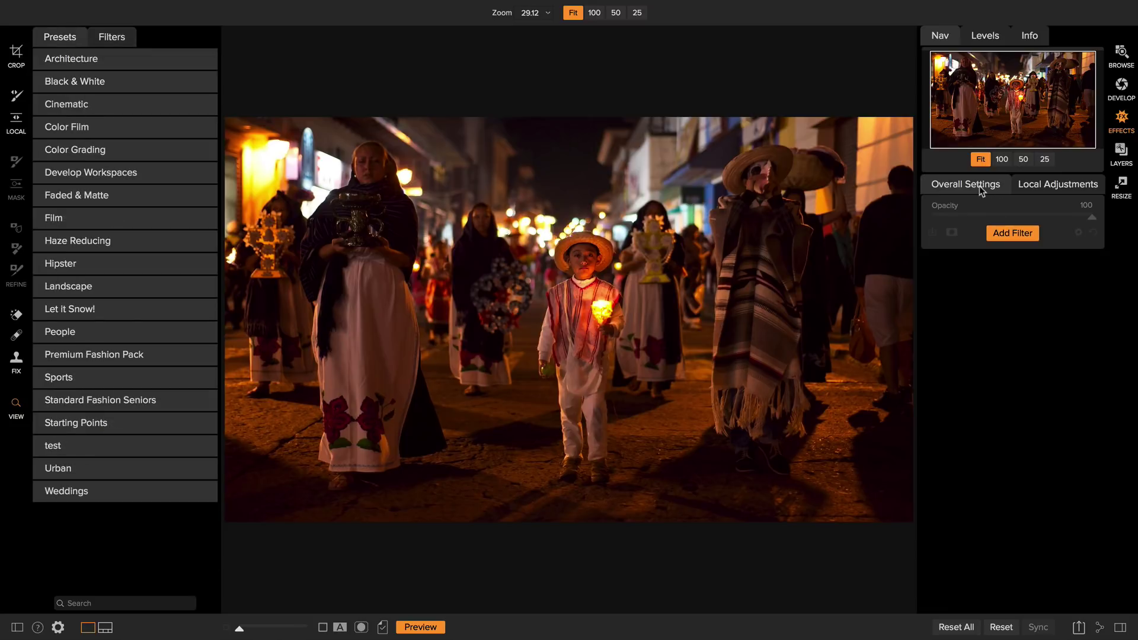
pyautogui.click(997, 232)
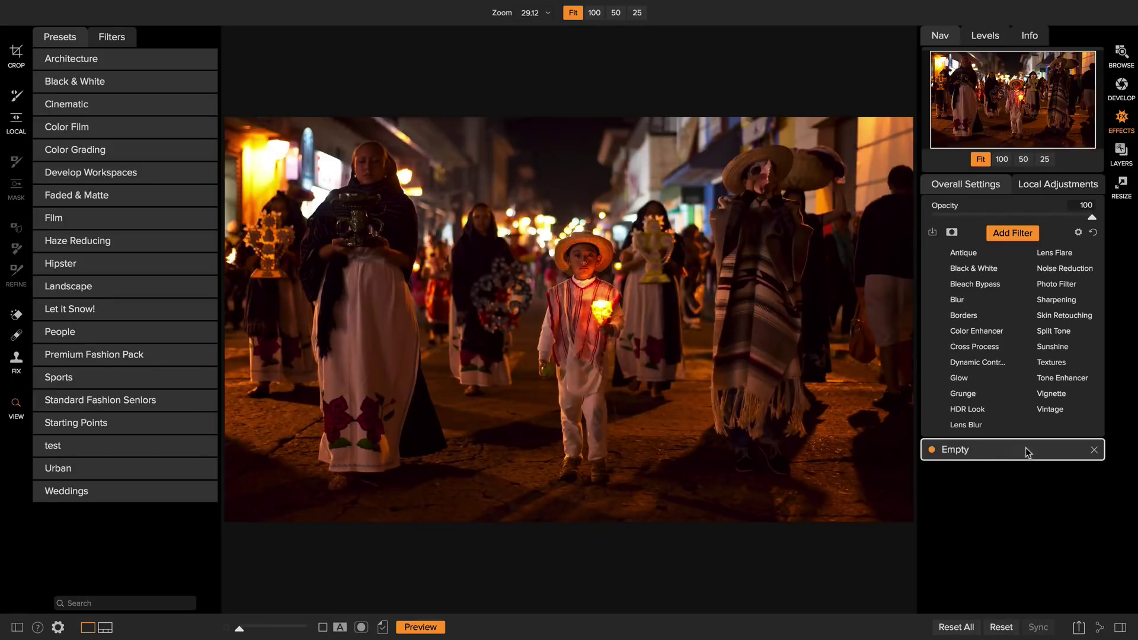
pyautogui.click(975, 270)
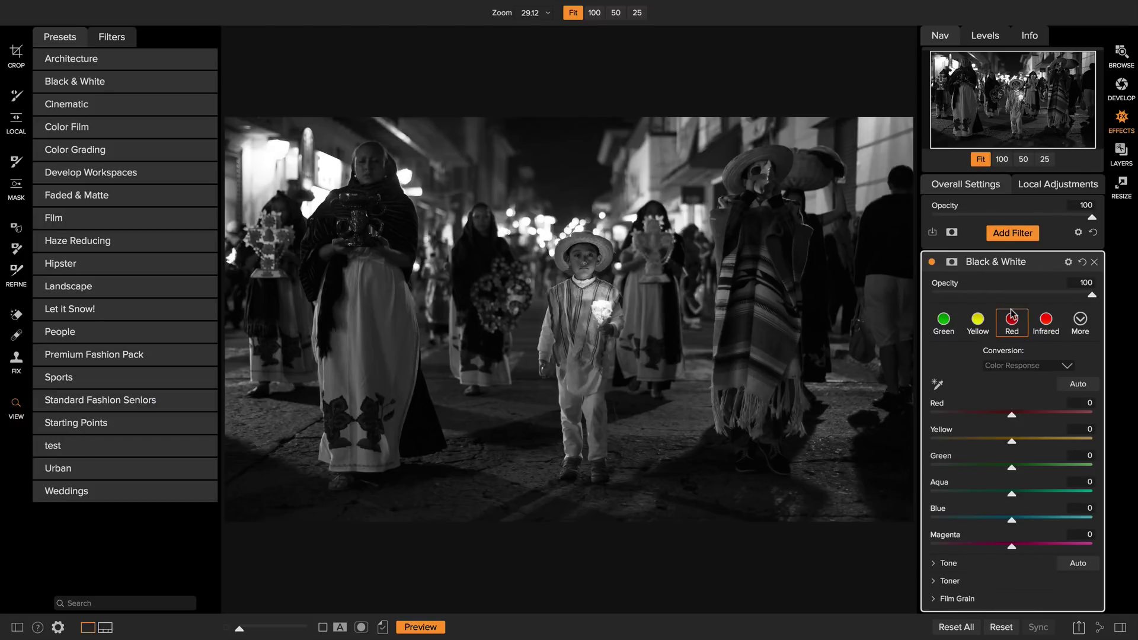
# Add a white mask to the Black & White filter, check its blending options, and collapse it
pyautogui.click(996, 264)
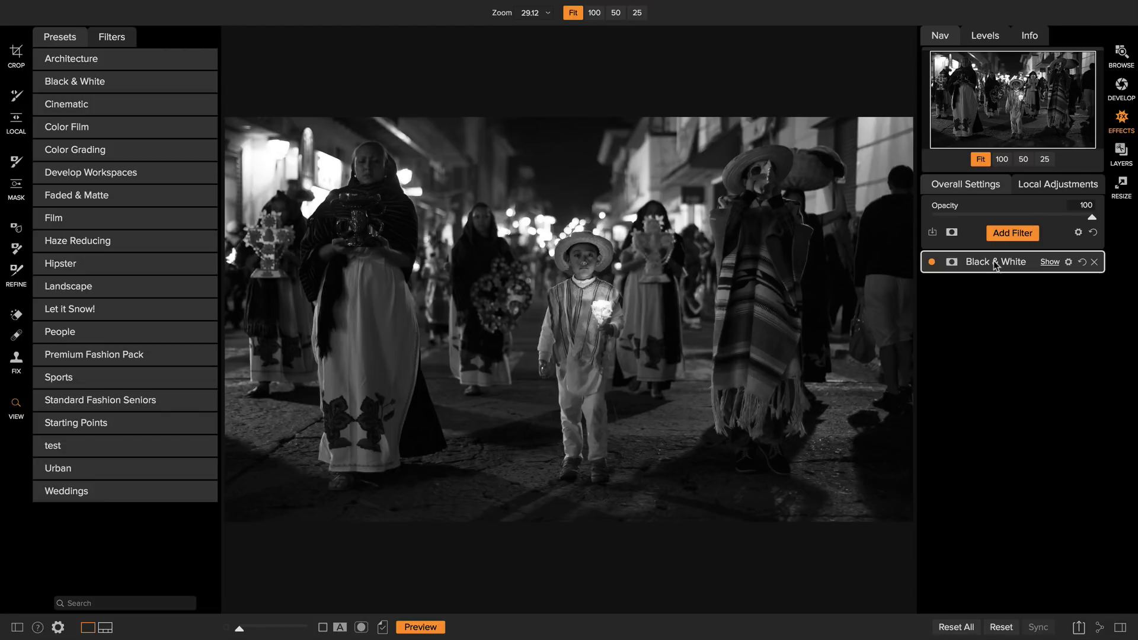
pyautogui.click(995, 263)
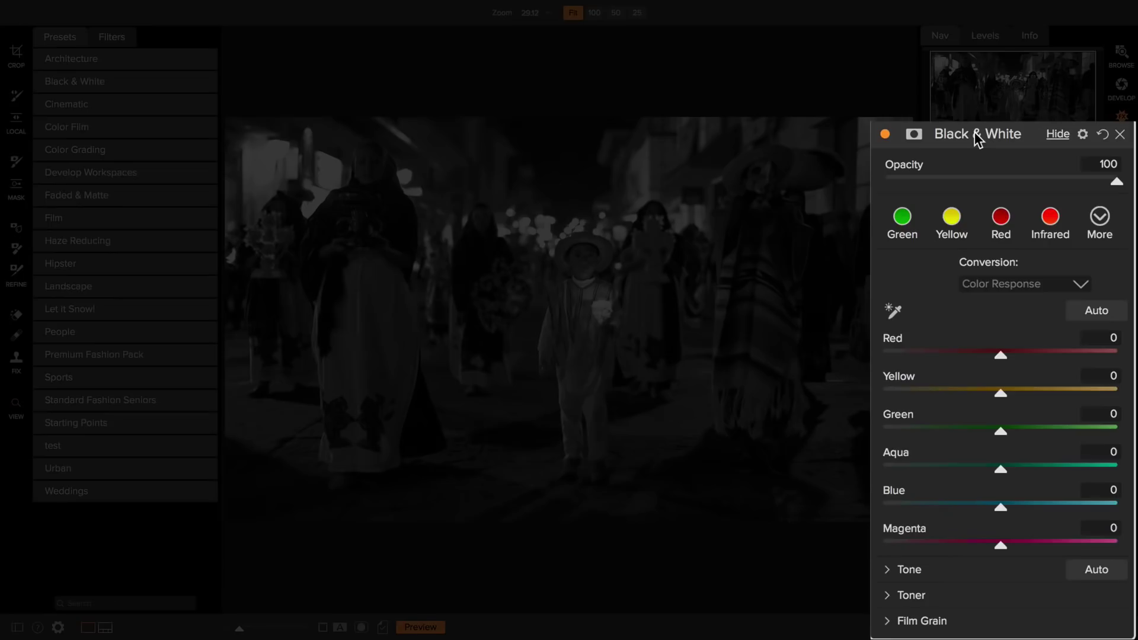
pyautogui.click(914, 134)
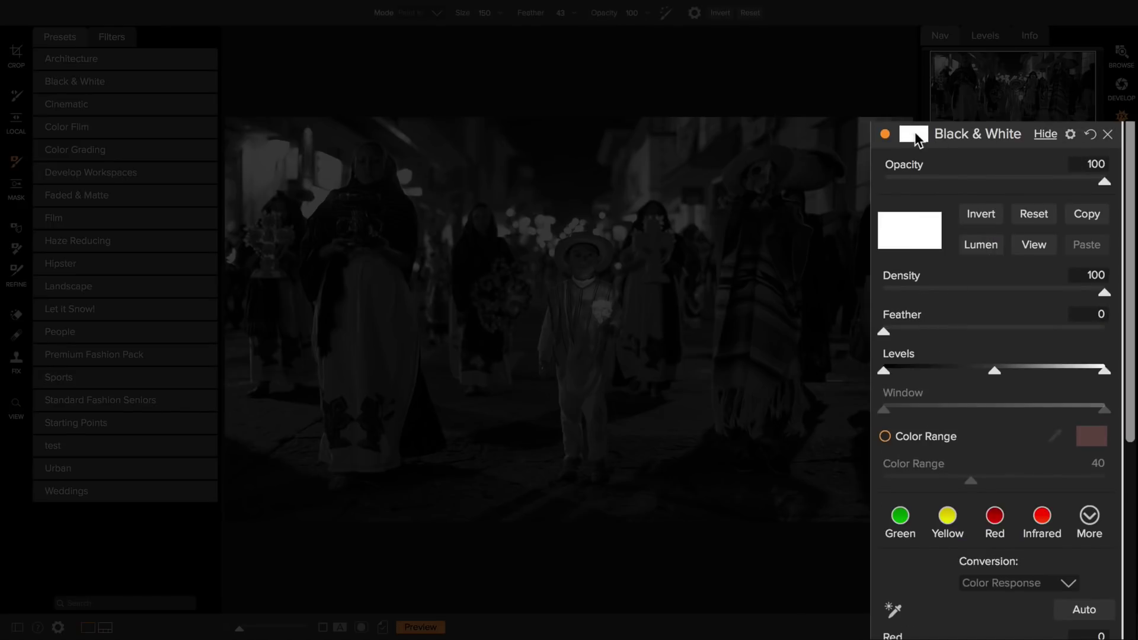
pyautogui.click(916, 135)
pyautogui.click(1084, 134)
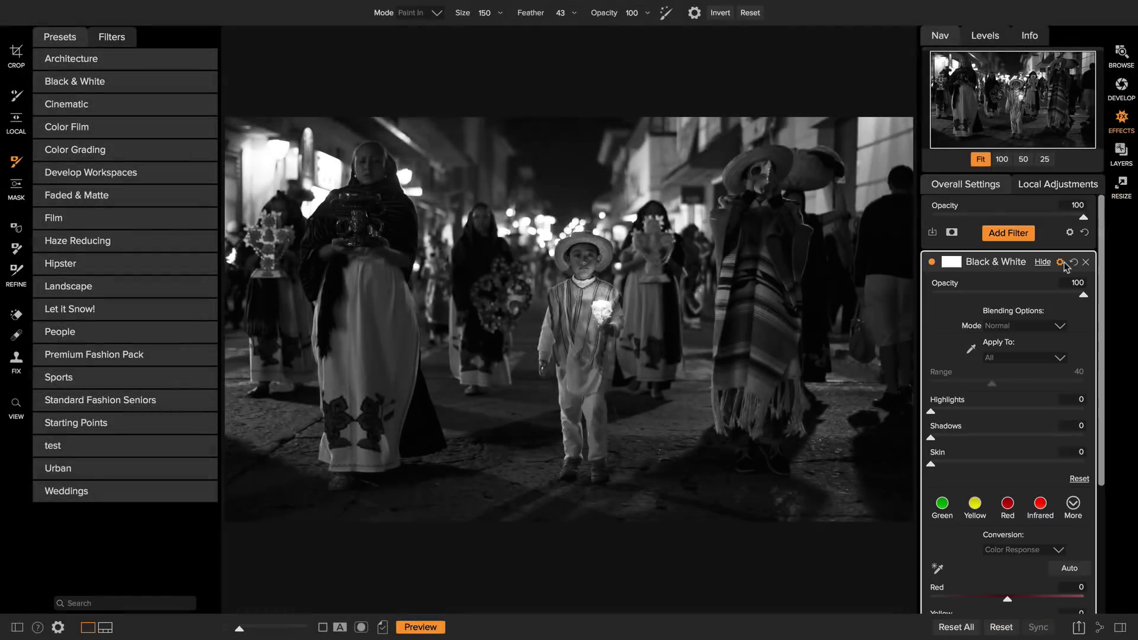
pyautogui.click(1068, 262)
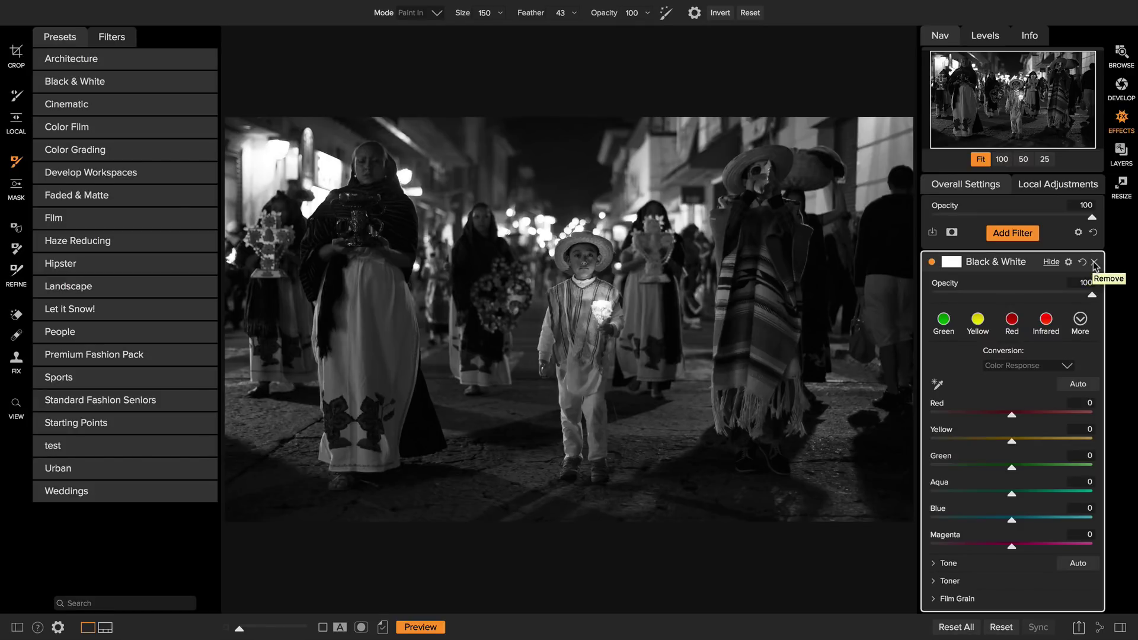
pyautogui.click(1025, 267)
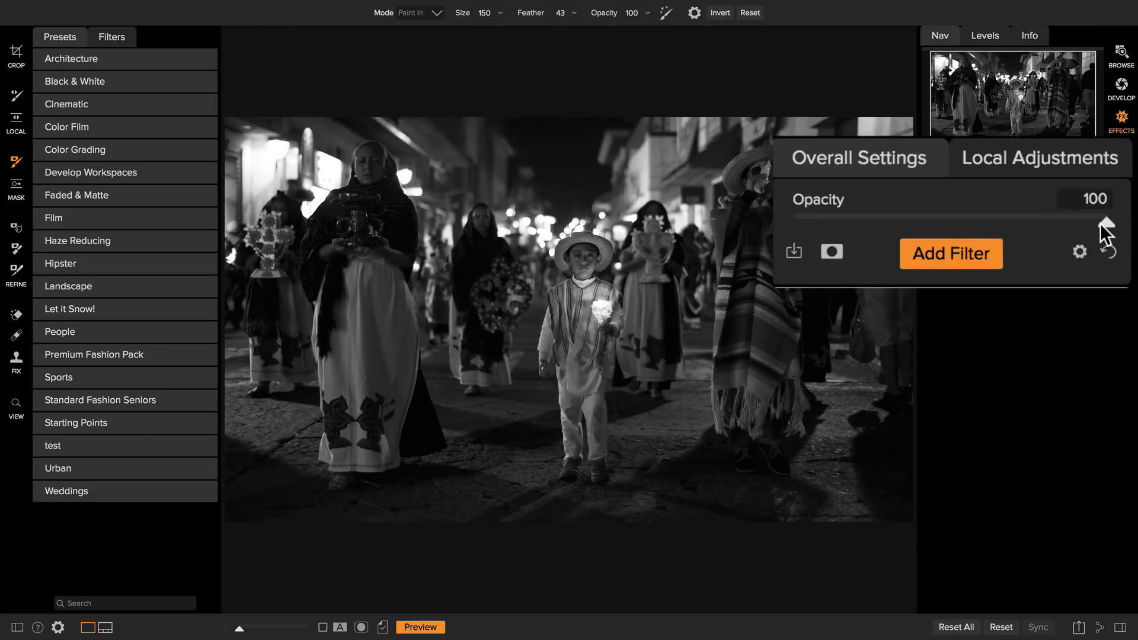
# Test stack opacity at 16 and restore 100, add a stack mask, then switch to Local Adjustments
pyautogui.moveTo(1088, 217); pyautogui.dragTo(949, 225)
pyautogui.moveTo(820, 229); pyautogui.dragTo(1112, 220)
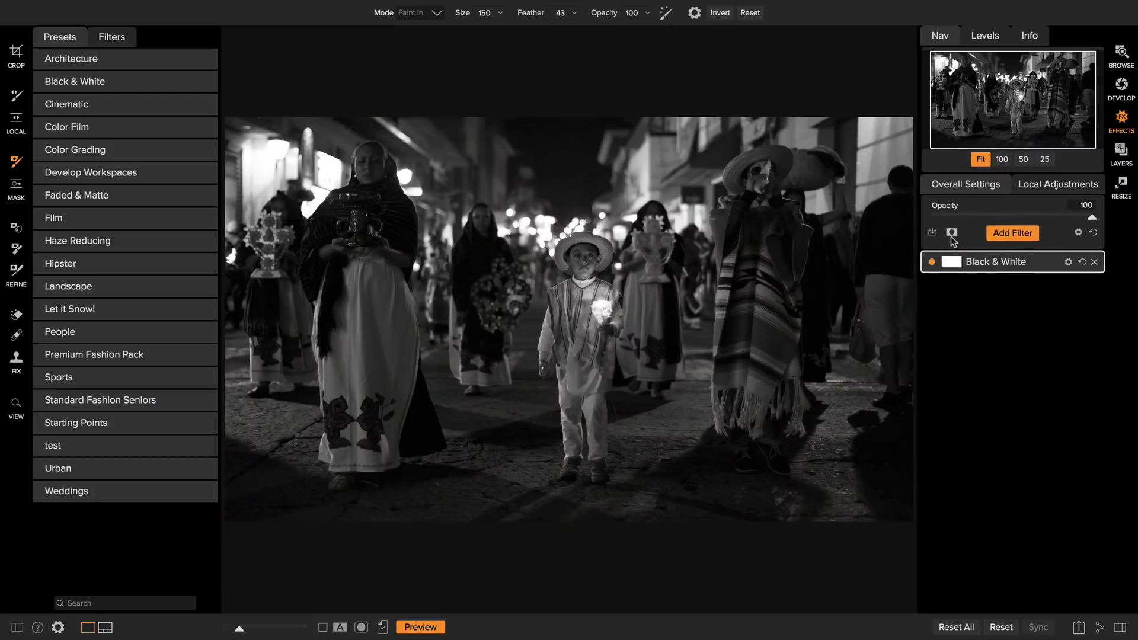
pyautogui.click(952, 234)
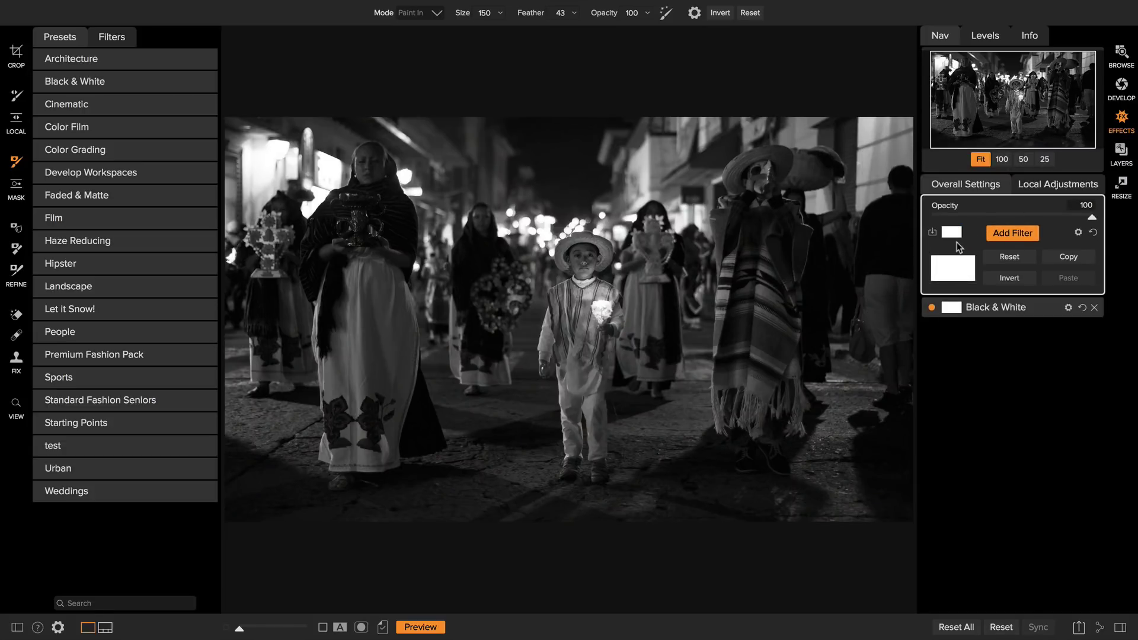
pyautogui.click(1078, 233)
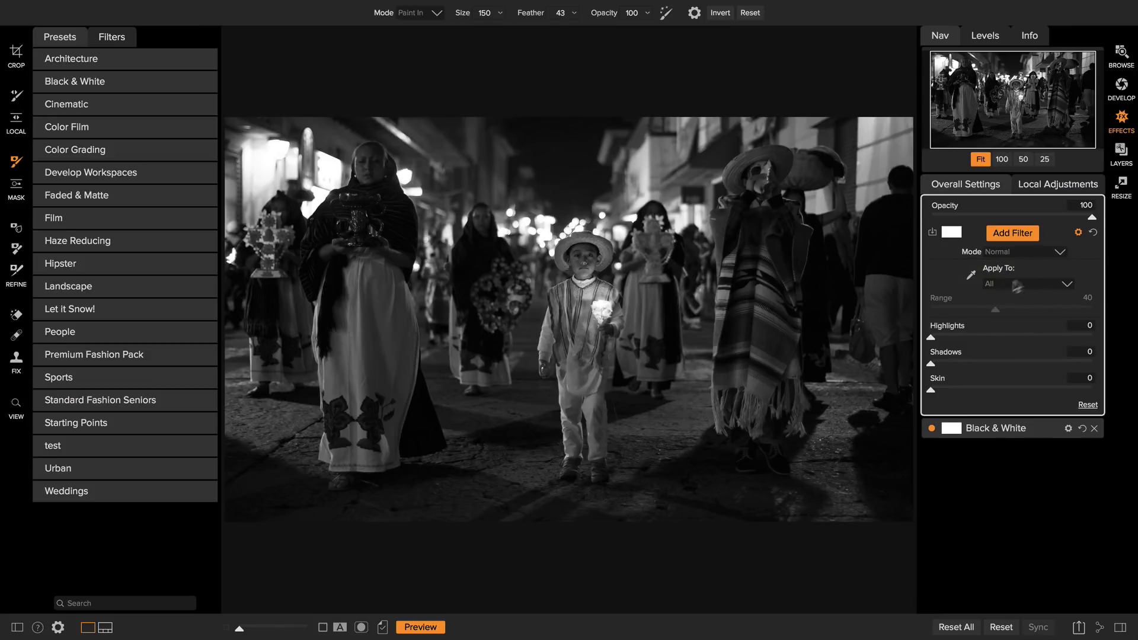
pyautogui.click(1078, 233)
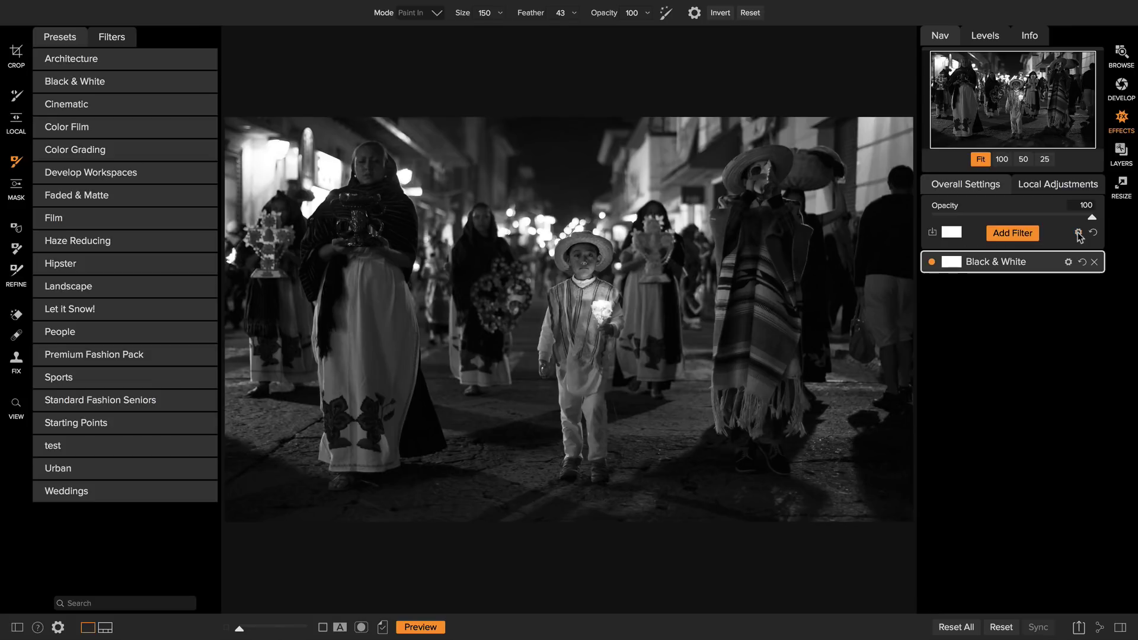
pyautogui.click(1039, 185)
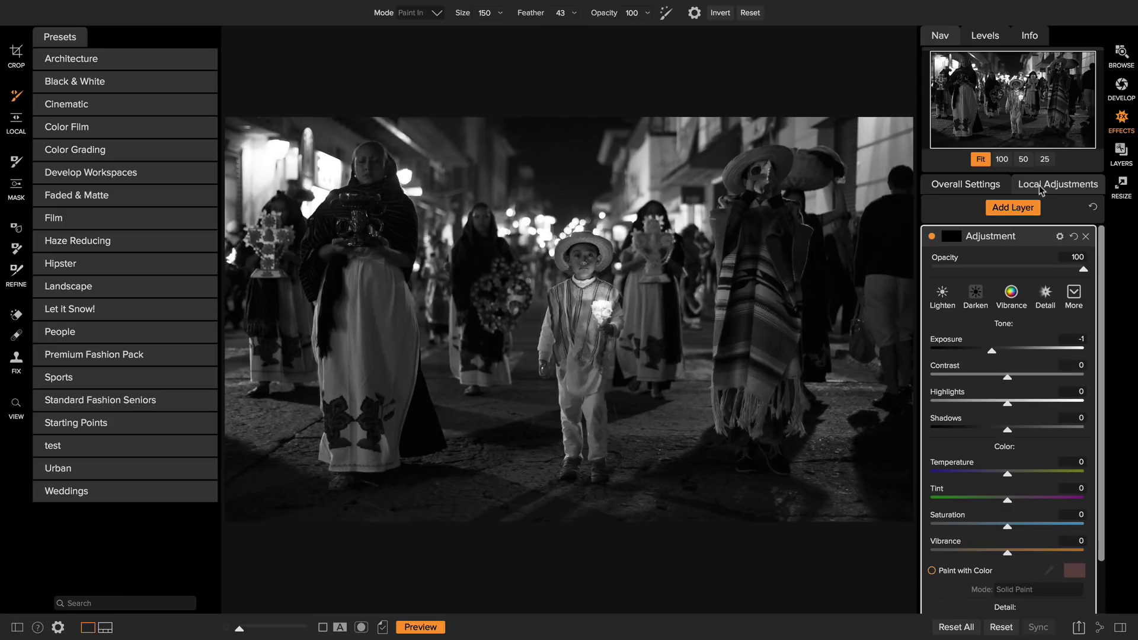
# Reset the edits to remove the Black & White filter and bring up the filter list
pyautogui.click(997, 186)
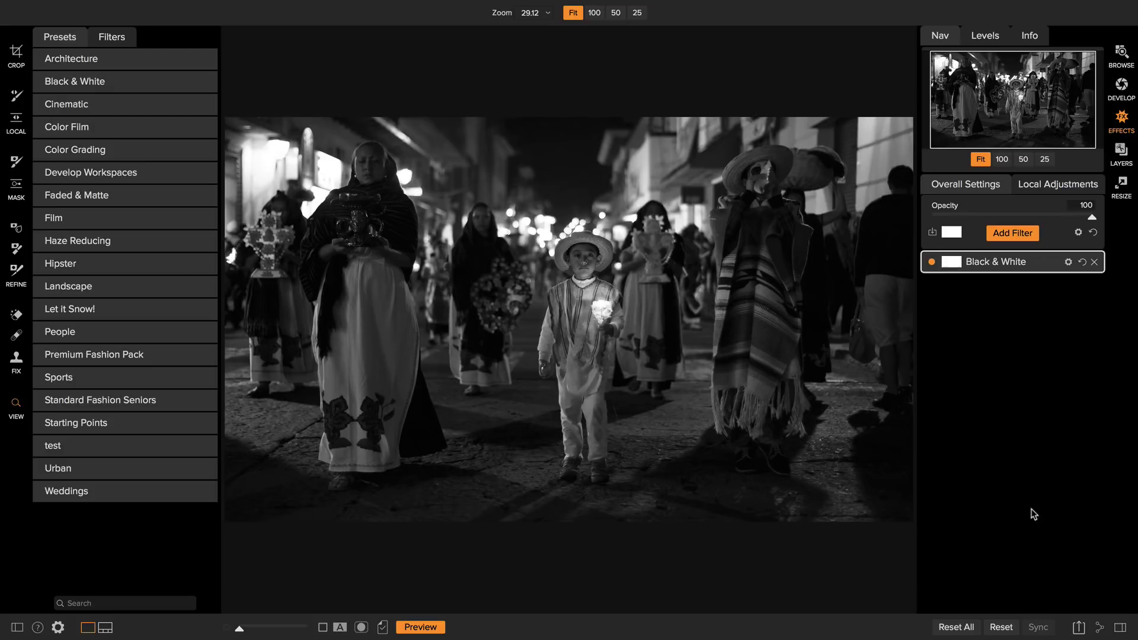
pyautogui.click(1002, 627)
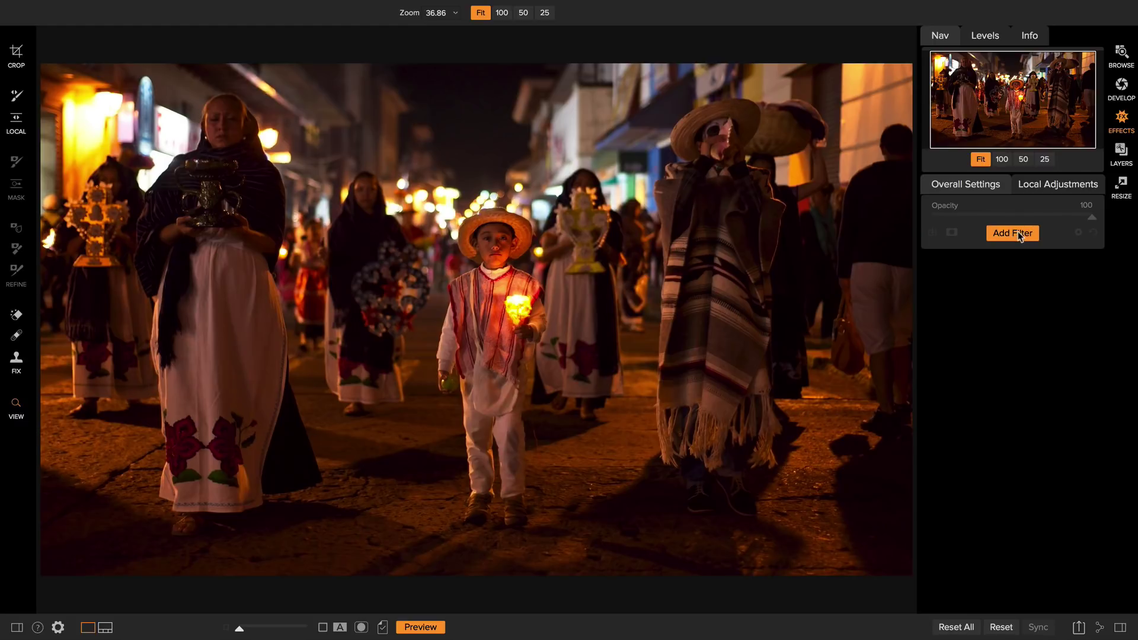
pyautogui.click(1012, 235)
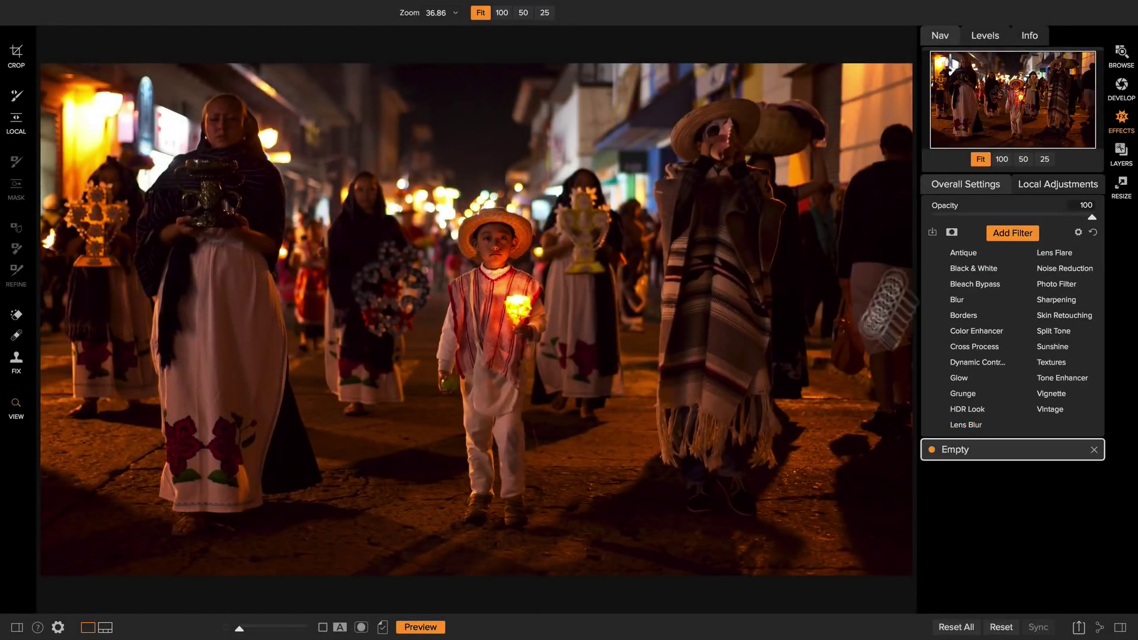
# Add a Lens Blur filter with Amount 60 and select the Masking Bug tool
pyautogui.click(971, 426)
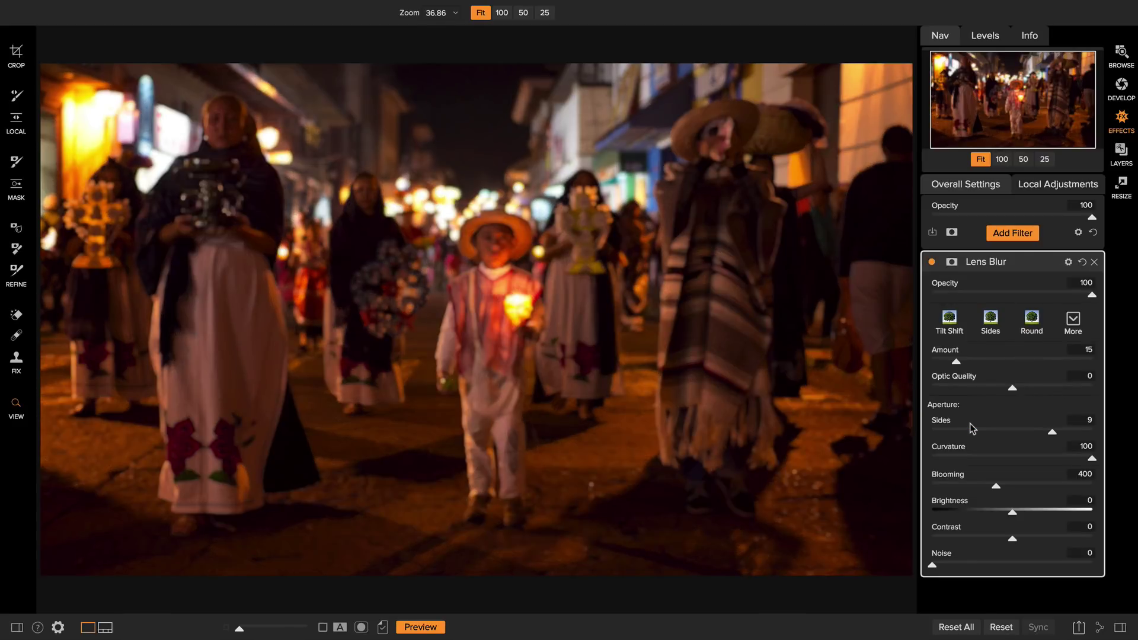
pyautogui.moveTo(958, 363); pyautogui.dragTo(1017, 362)
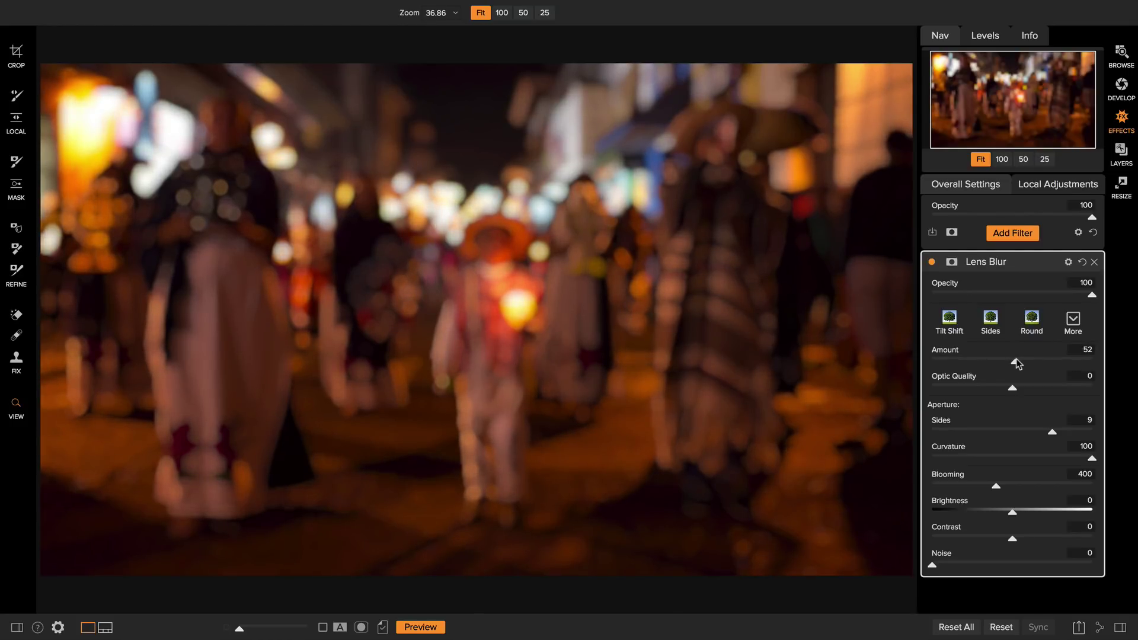
pyautogui.moveTo(1016, 360); pyautogui.dragTo(1029, 360)
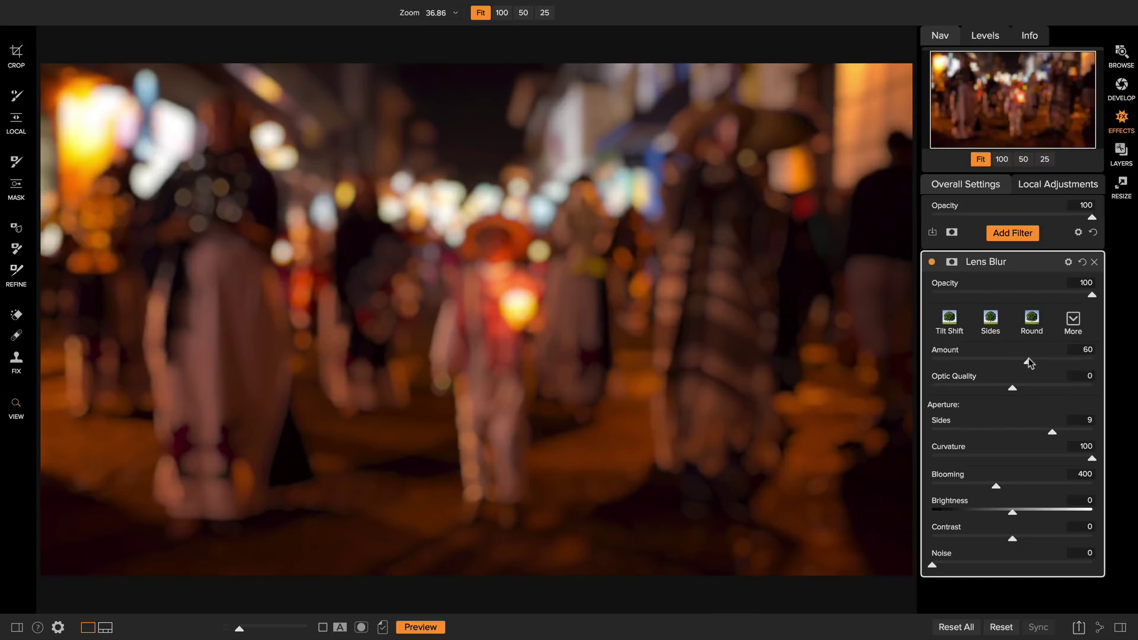
pyautogui.click(14, 187)
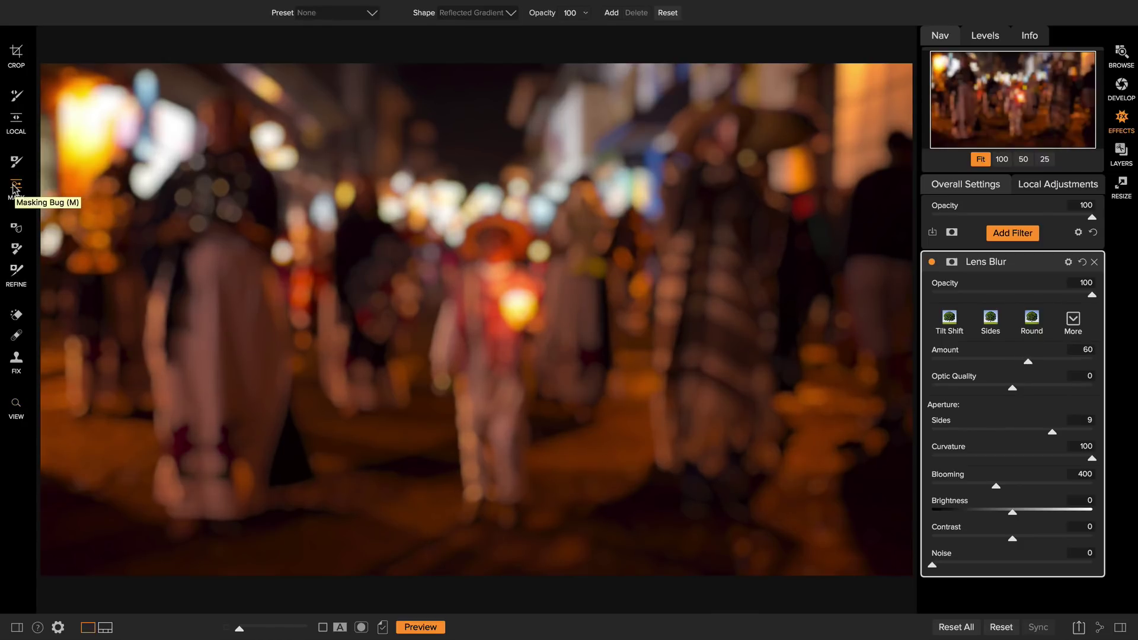
# Mask the Lens Blur with a Linear Left gradient so only the right edge stays blurred
pyautogui.click(16, 188)
pyautogui.click(356, 13)
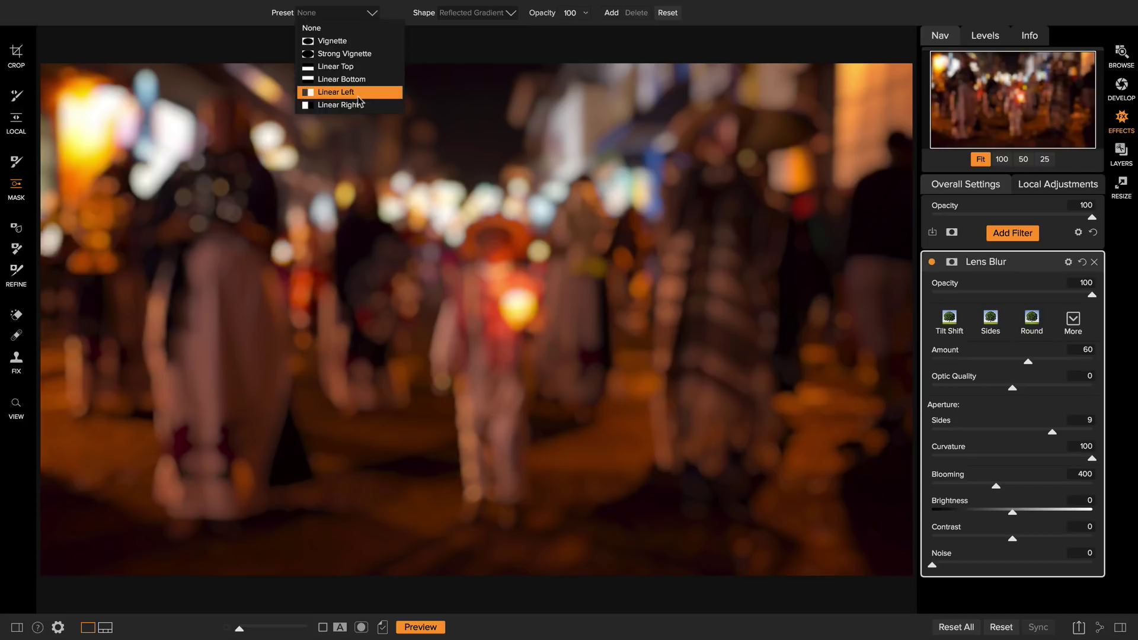
pyautogui.click(355, 95)
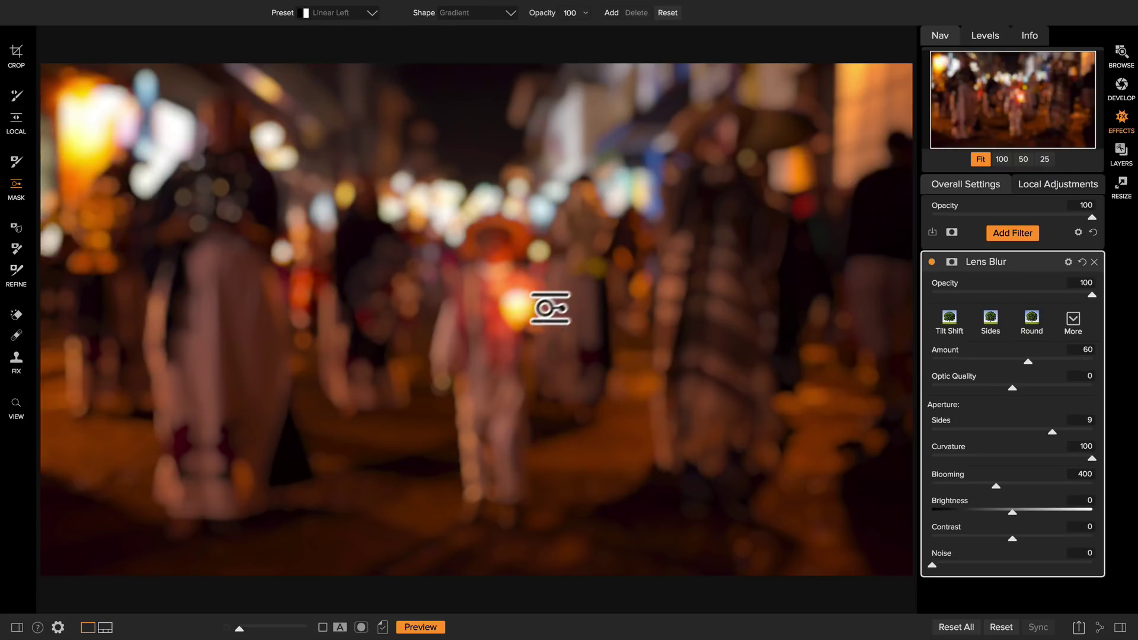
pyautogui.moveTo(480, 326); pyautogui.dragTo(837, 309)
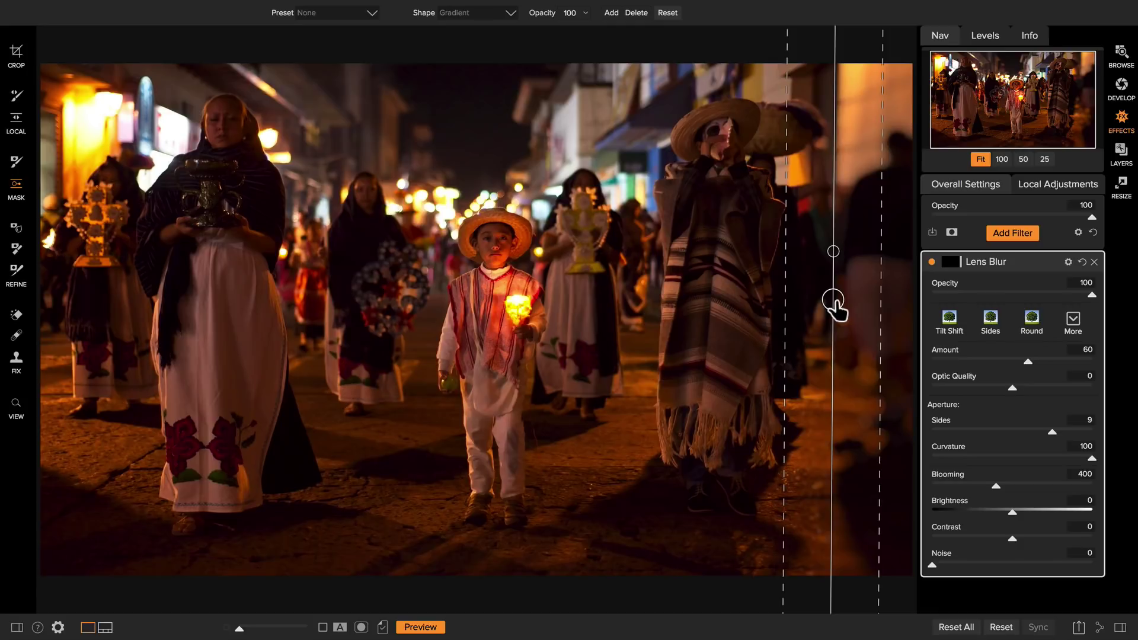
pyautogui.click(18, 405)
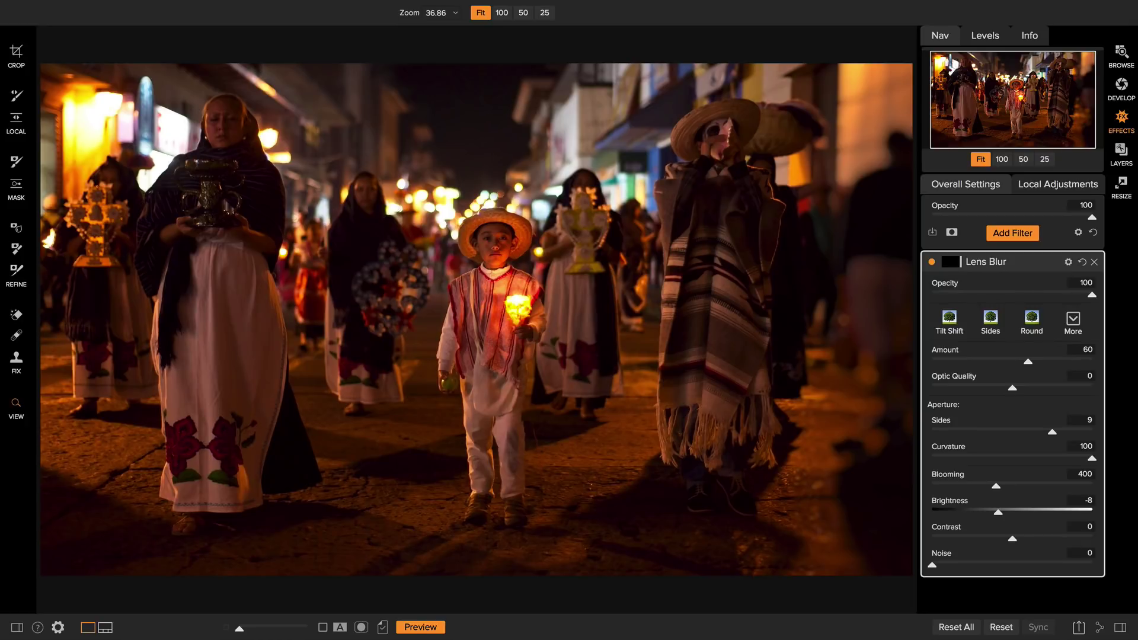
# Open the Color Grading presets in the presets browser to apply a bronze grade
pyautogui.click(17, 627)
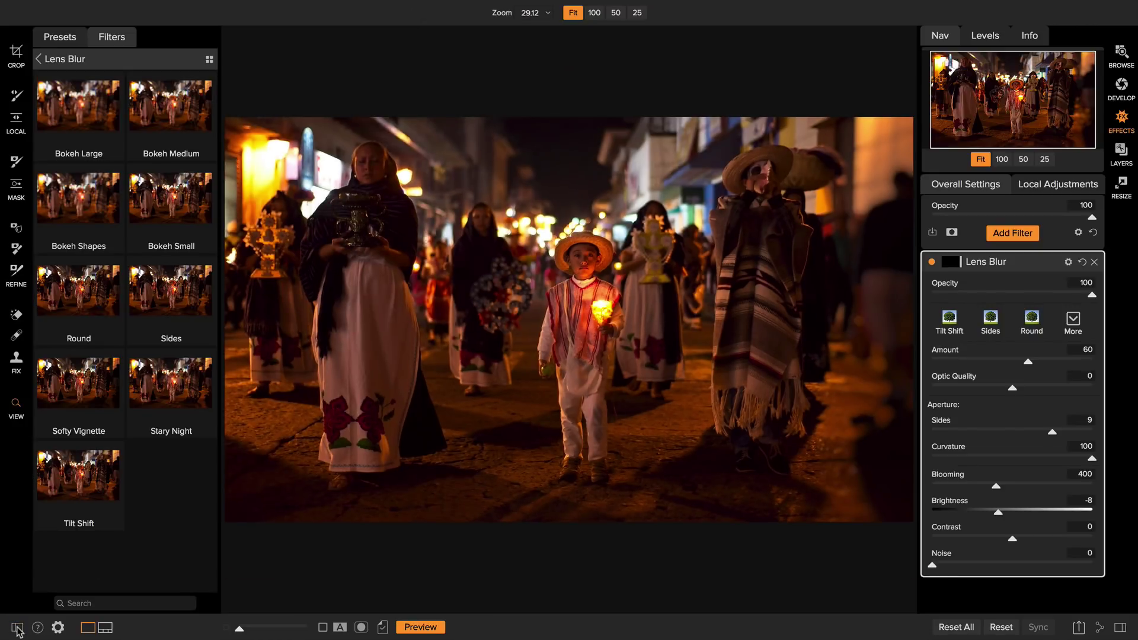
pyautogui.click(68, 39)
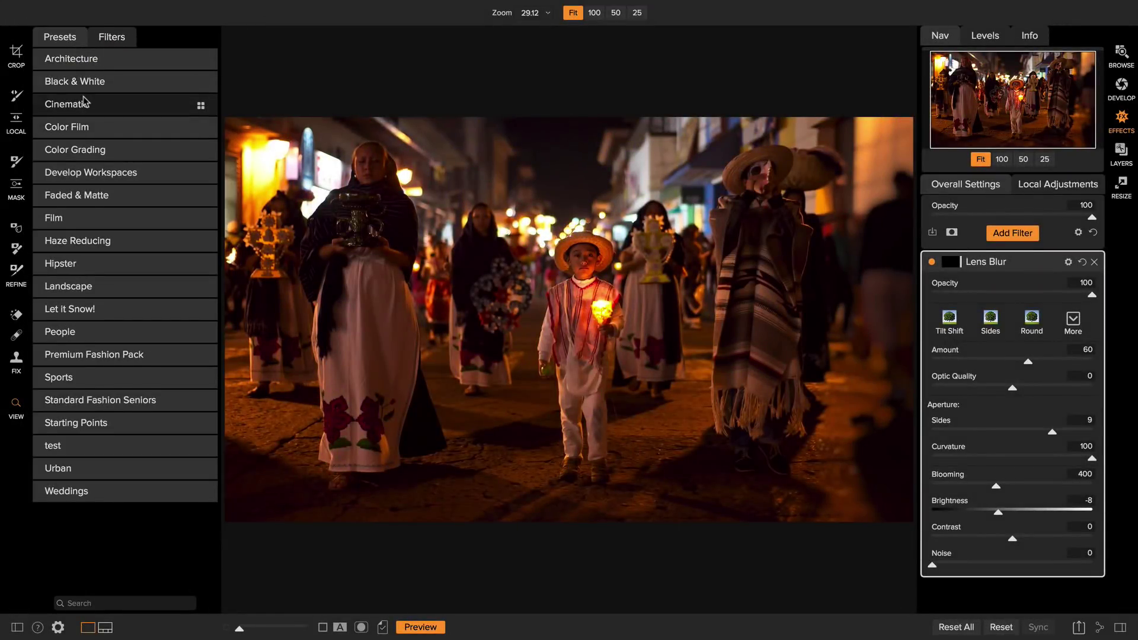
pyautogui.click(103, 153)
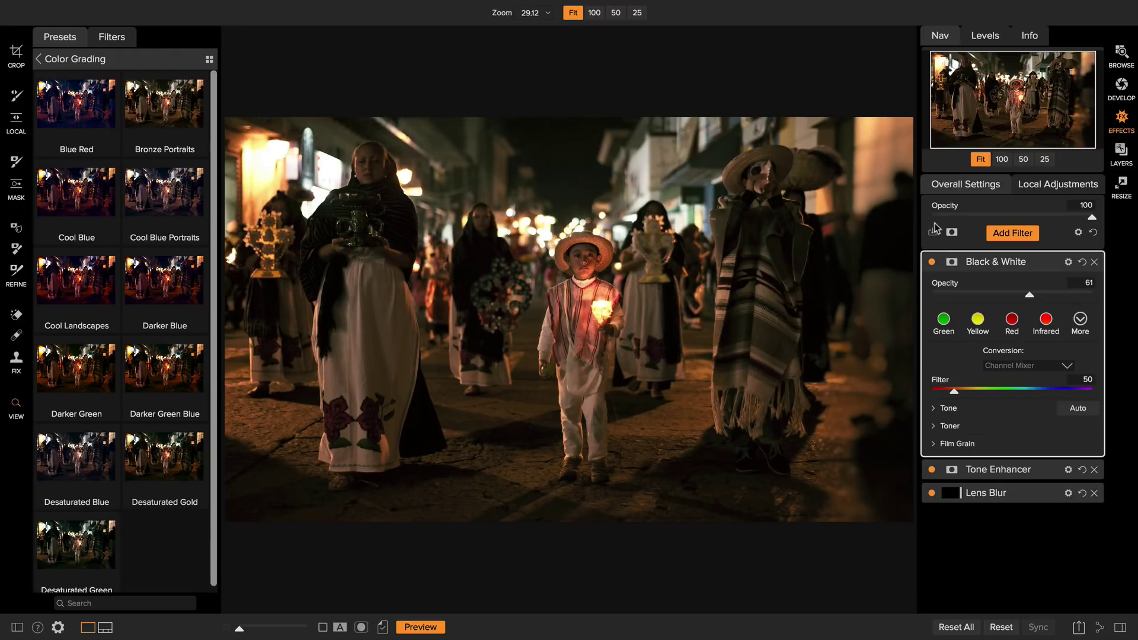
# Add a Textures filter to the stack and browse its texture presets
pyautogui.click(1012, 233)
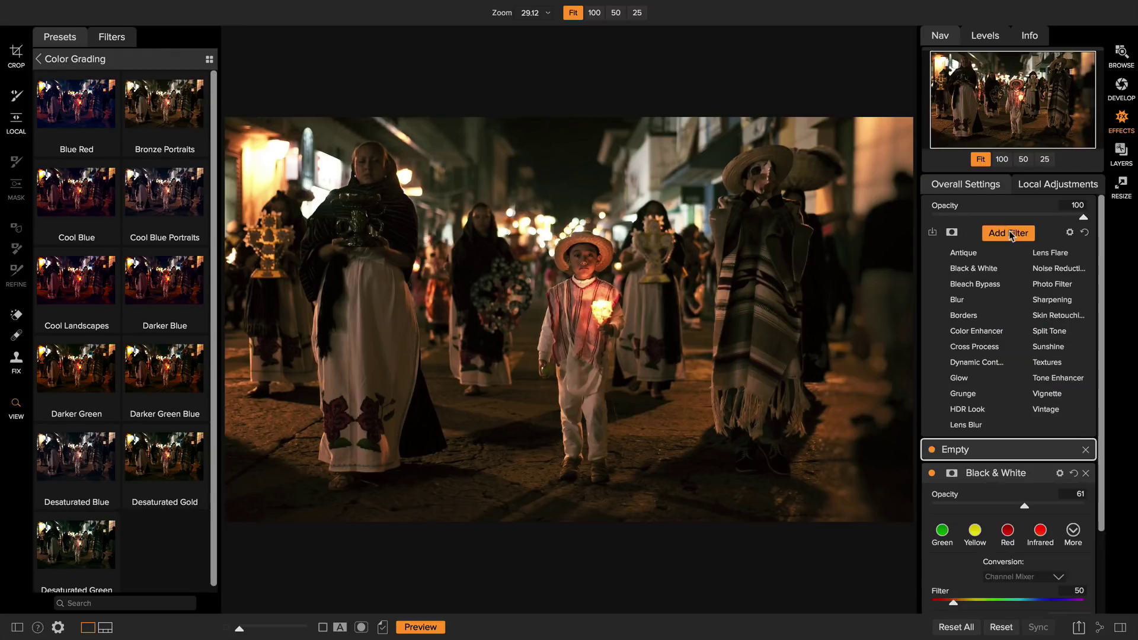
pyautogui.click(1042, 365)
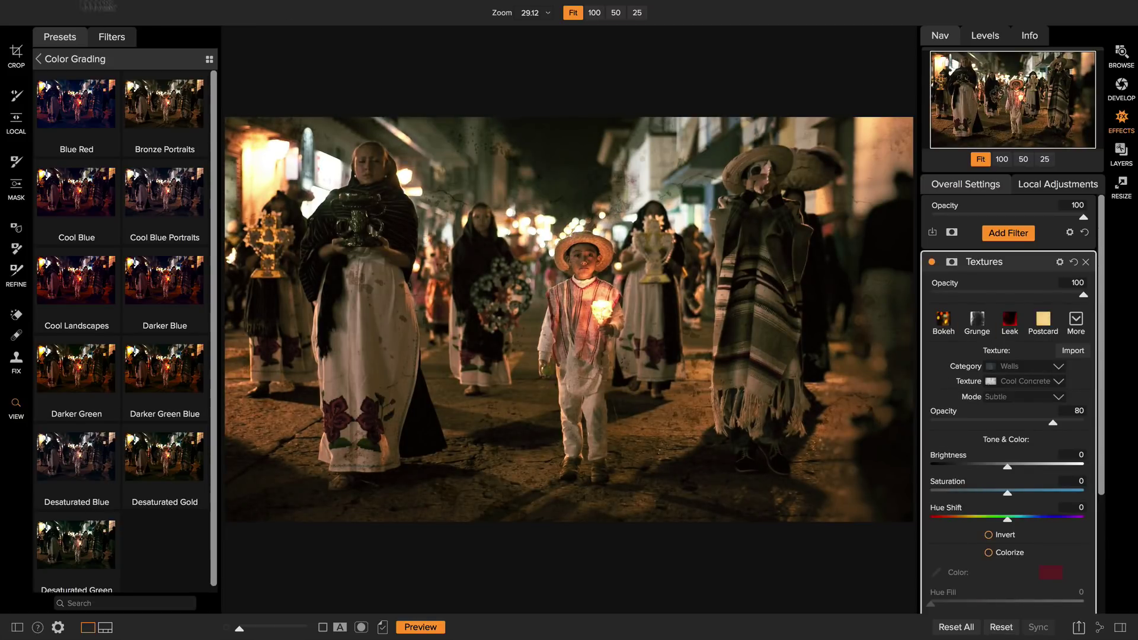
pyautogui.click(110, 38)
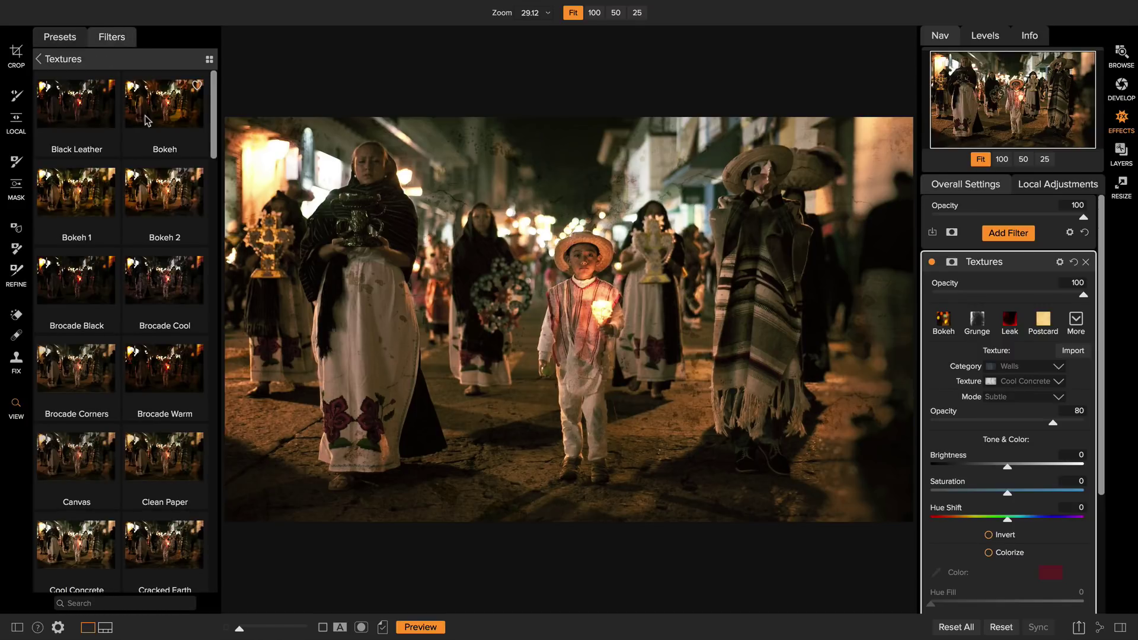
pyautogui.scroll(-2, 147, 121)
pyautogui.scroll(-5, 147, 121)
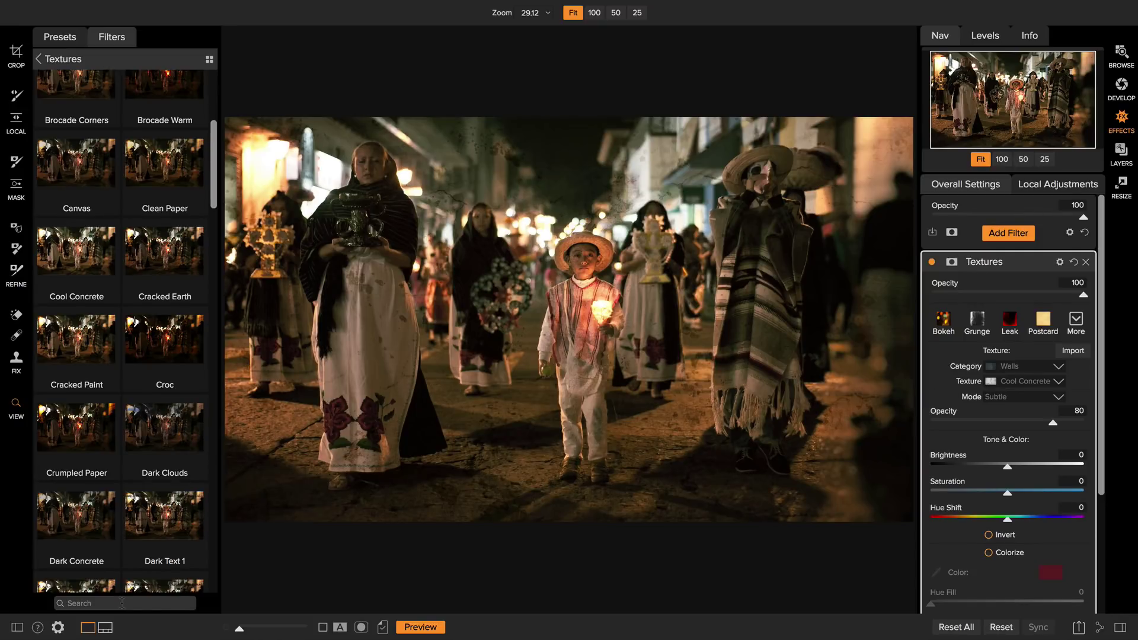
# Search 'grunge', apply Grunge Vignette Light, and toggle the texture off and on to compare
pyautogui.click(121, 603)
pyautogui.write('grunge')
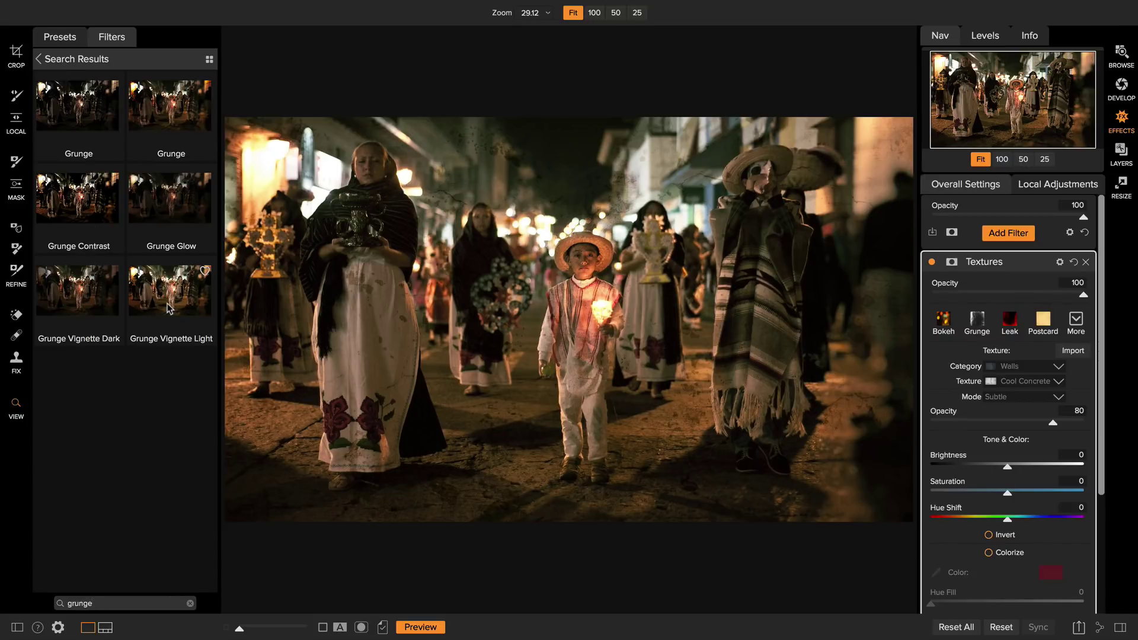
pyautogui.click(186, 300)
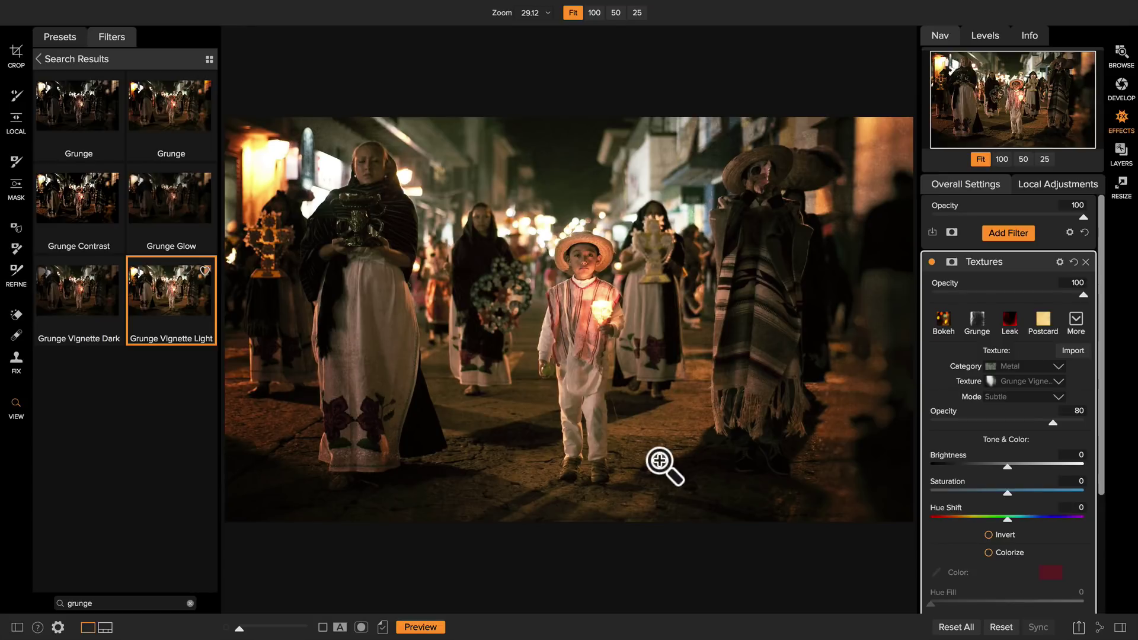
pyautogui.click(932, 262)
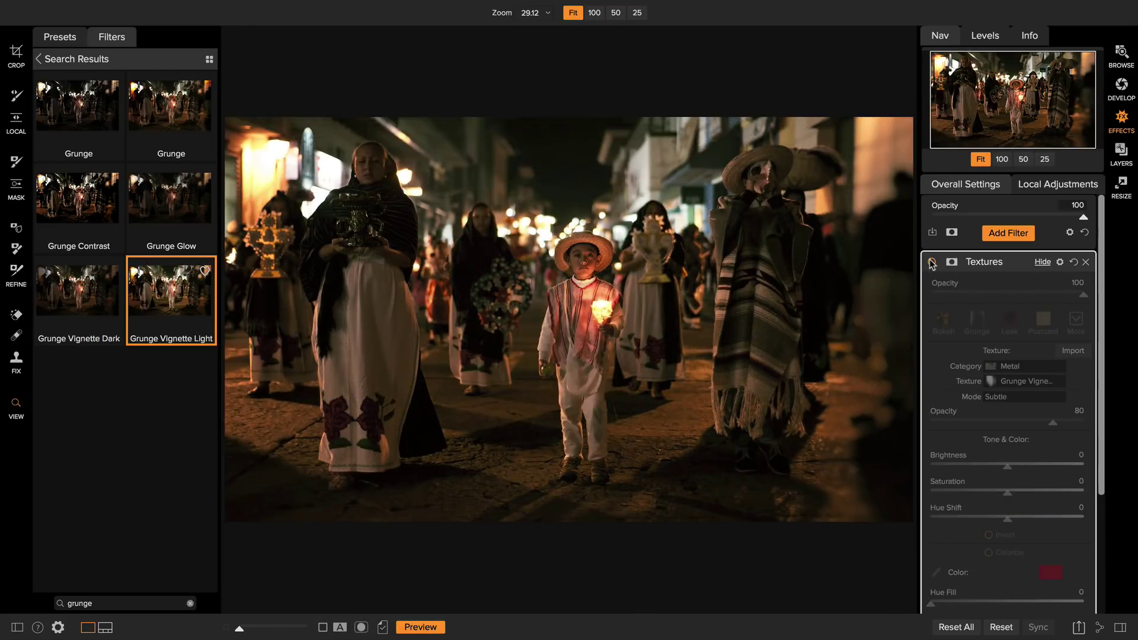
pyautogui.click(932, 262)
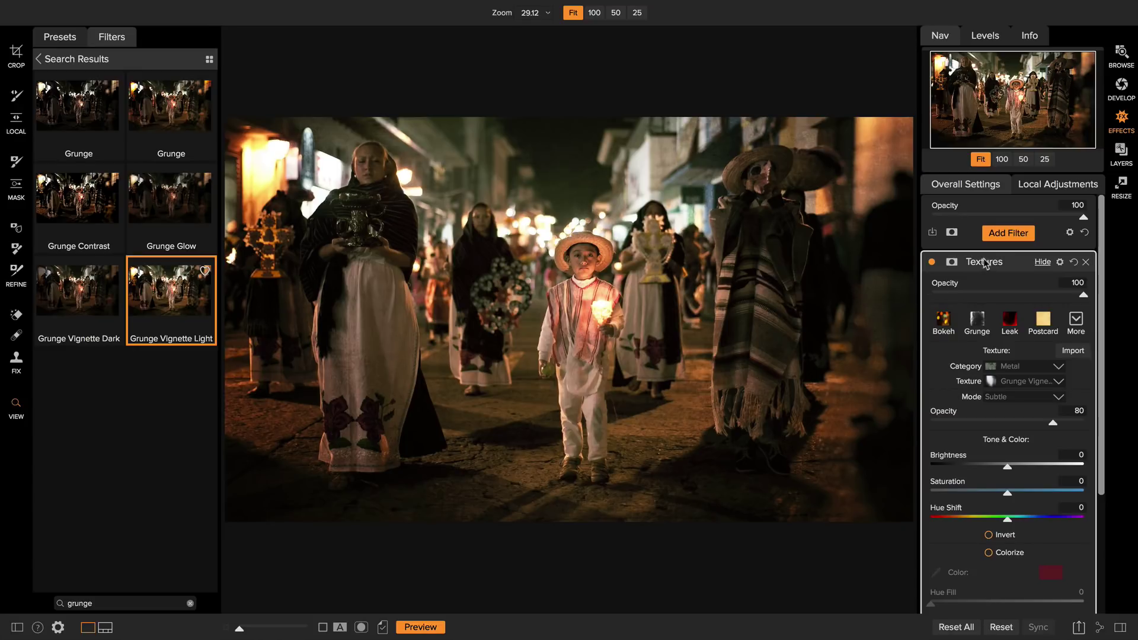
# Add a Dynamic Contrast filter and zoom to 100% centred on the boy
pyautogui.click(1010, 233)
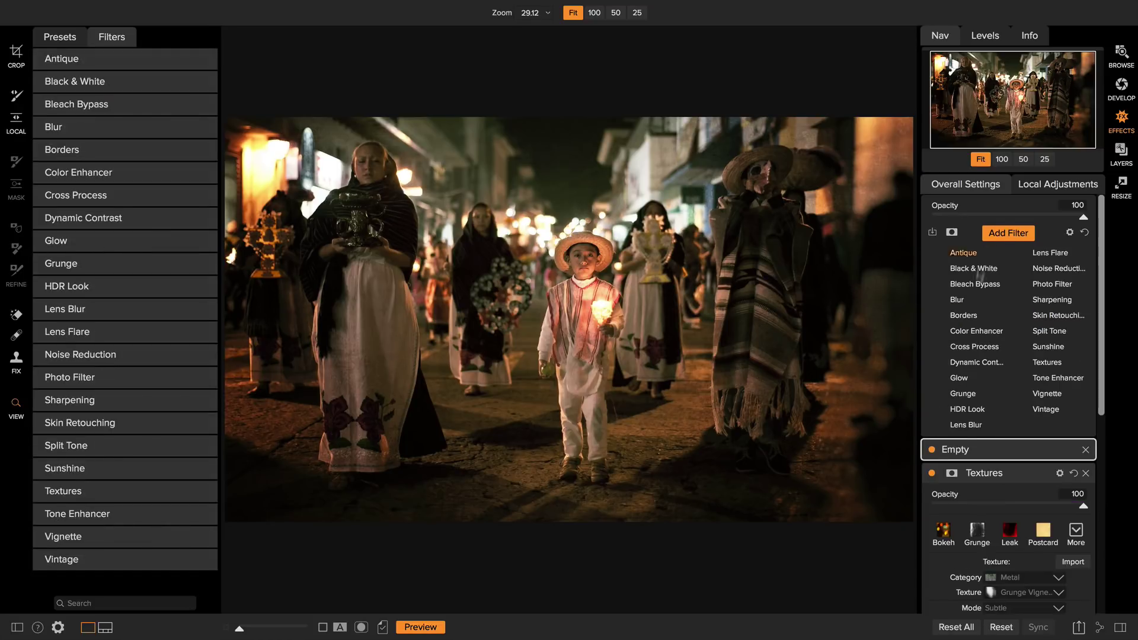
pyautogui.click(975, 364)
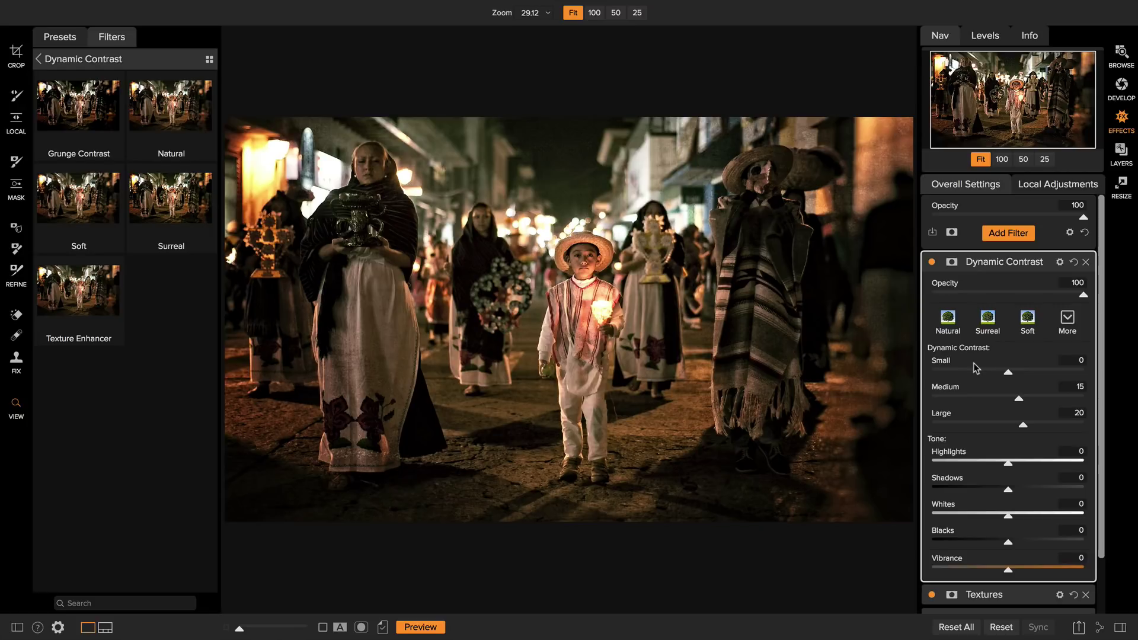
pyautogui.click(1001, 159)
pyautogui.click(1019, 96)
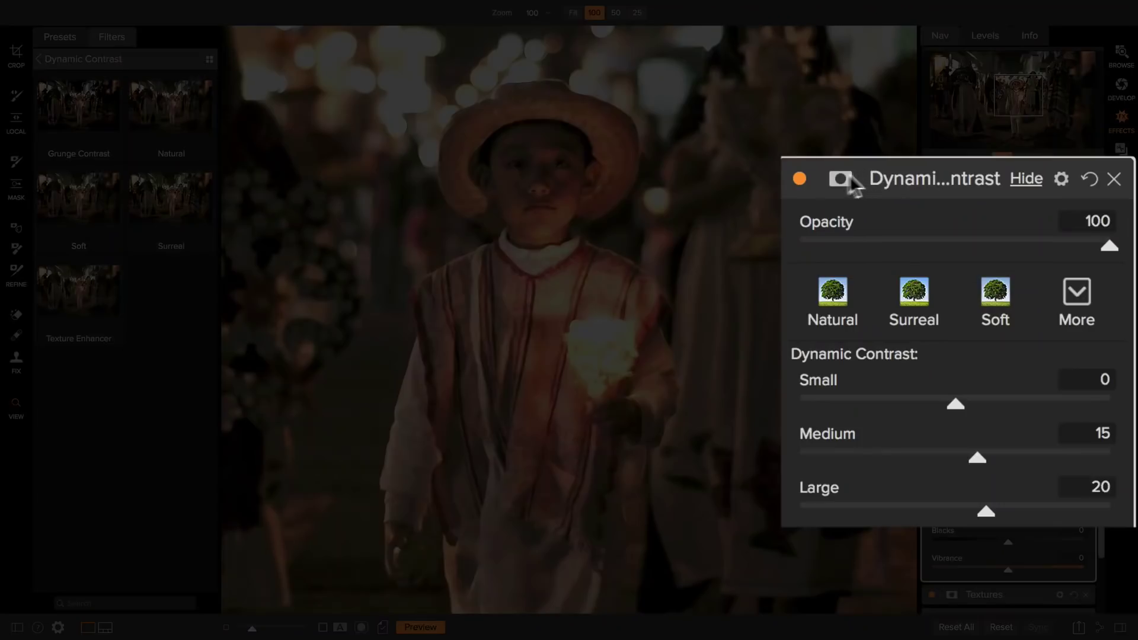
# Invert the Dynamic Contrast mask and set the brush to Paint In with Feather 43
pyautogui.click(842, 178)
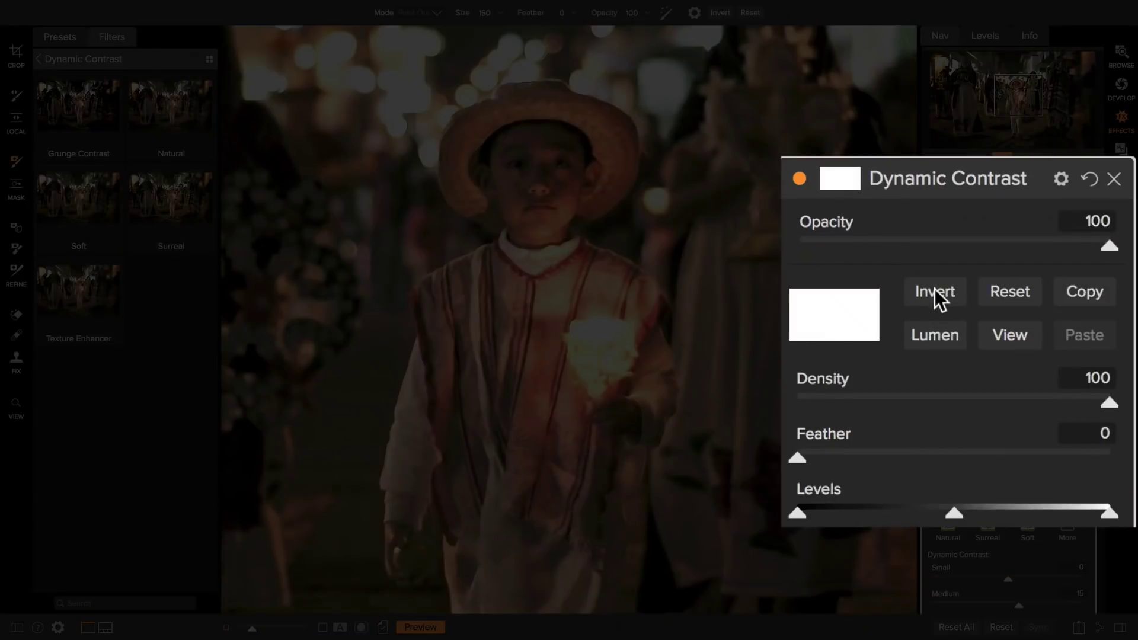
pyautogui.click(999, 319)
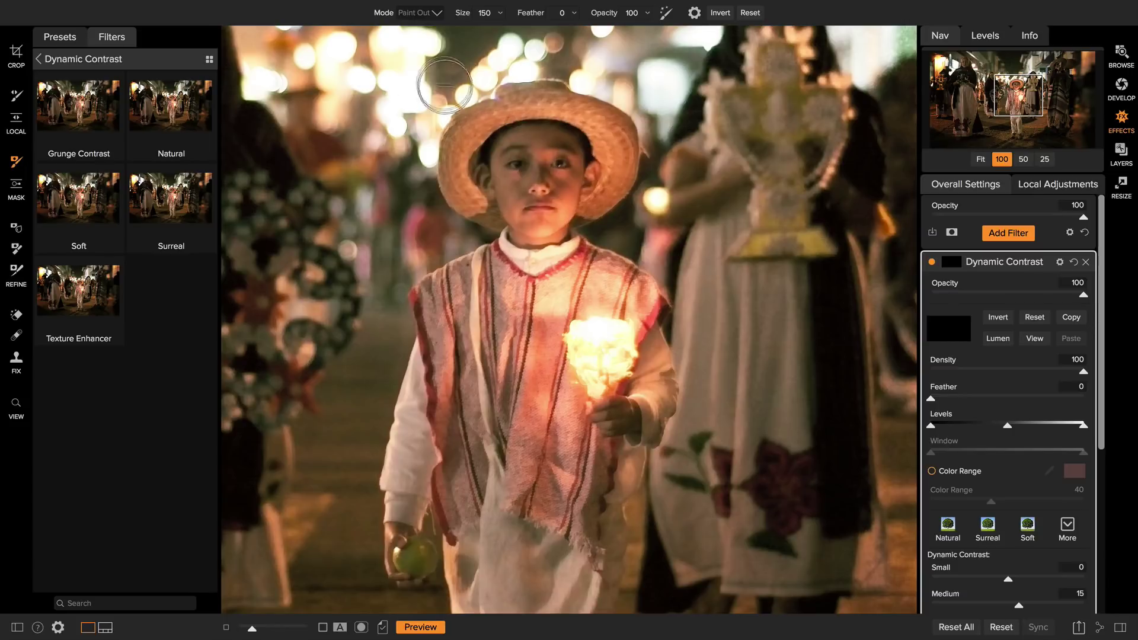
pyautogui.click(427, 13)
pyautogui.click(426, 37)
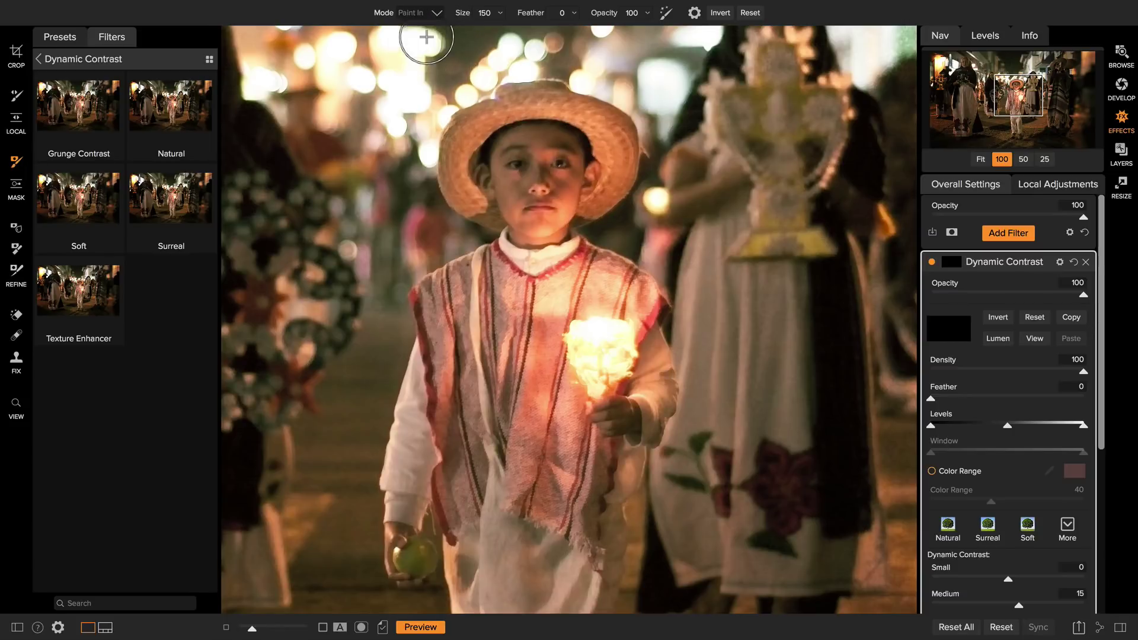
pyautogui.moveTo(568, 17); pyautogui.dragTo(585, 17)
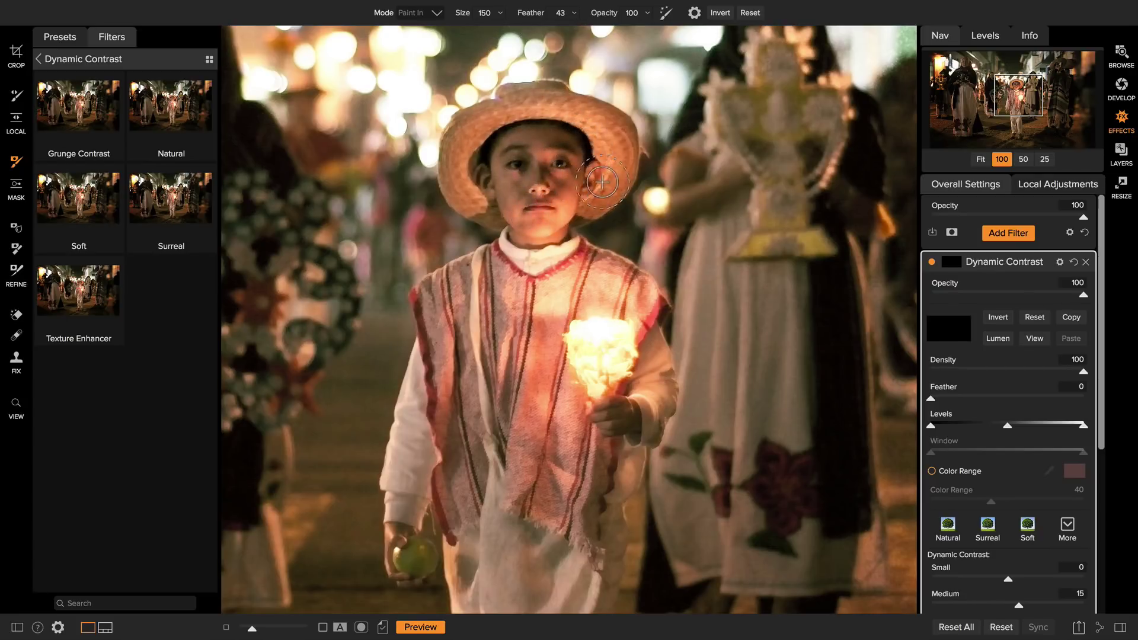
# Paint Dynamic Contrast over the boy's face and body, then toggle the filter off and on to compare
pyautogui.click(544, 203)
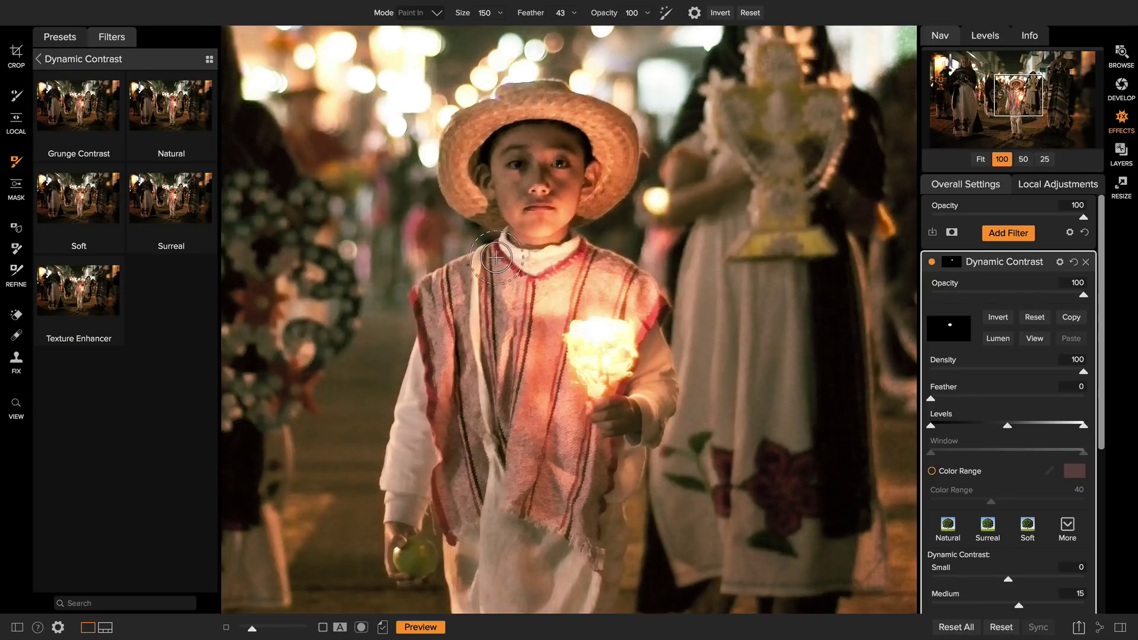
pyautogui.moveTo(496, 258); pyautogui.dragTo(528, 486)
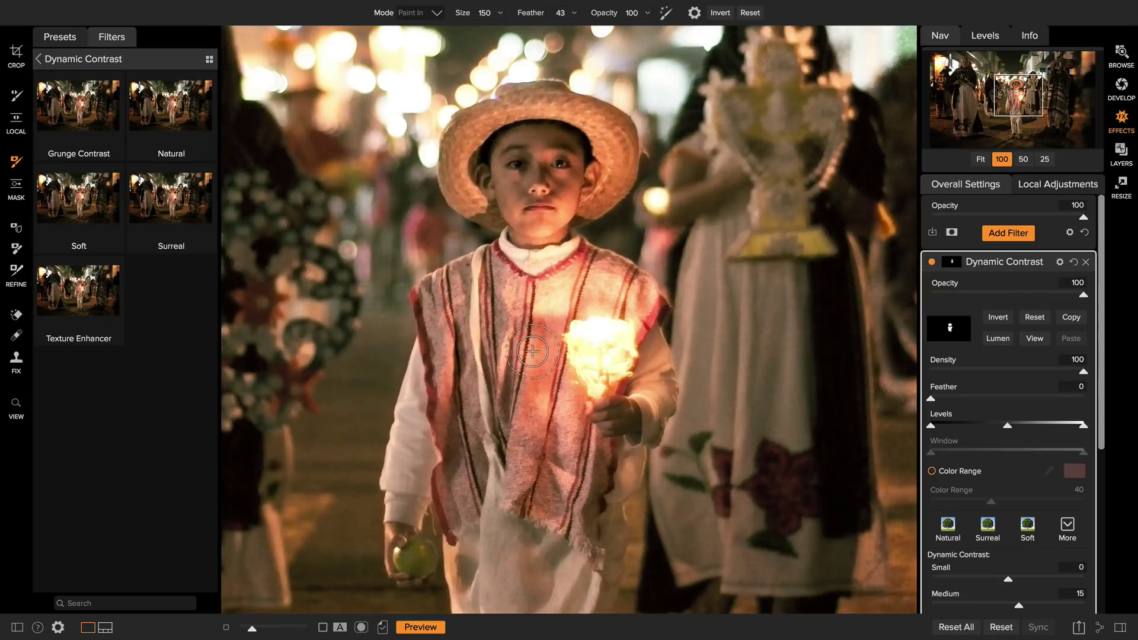
pyautogui.click(932, 263)
pyautogui.click(932, 263)
pyautogui.scroll(-3, 1008, 385)
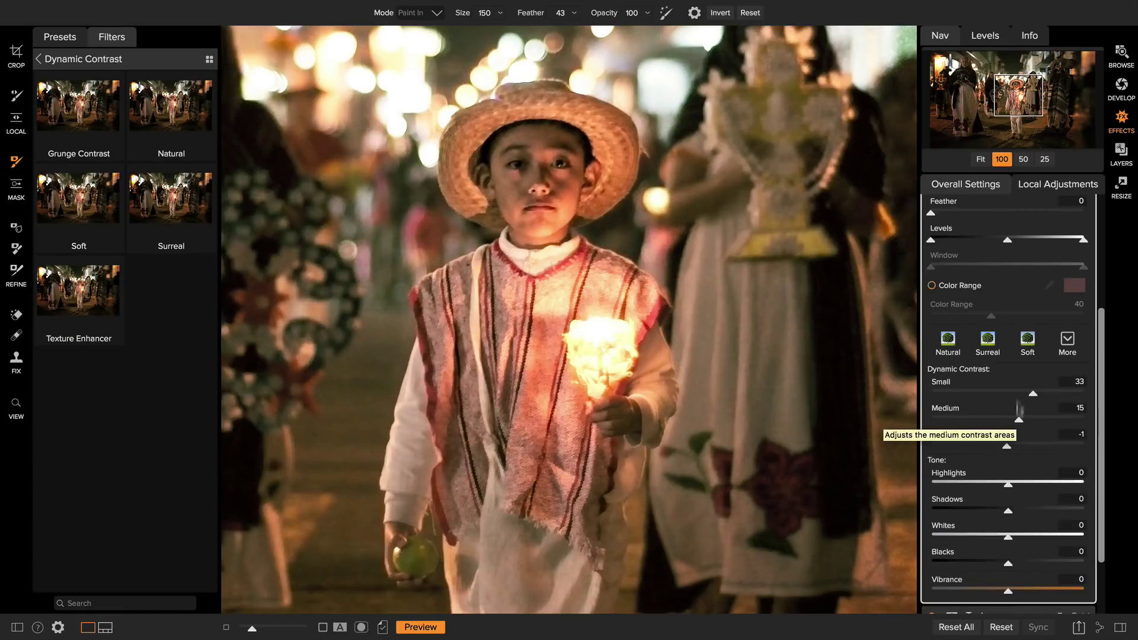
# Fit the whole procession photo in view and flip Preview off and on to compare with the original
pyautogui.click(981, 159)
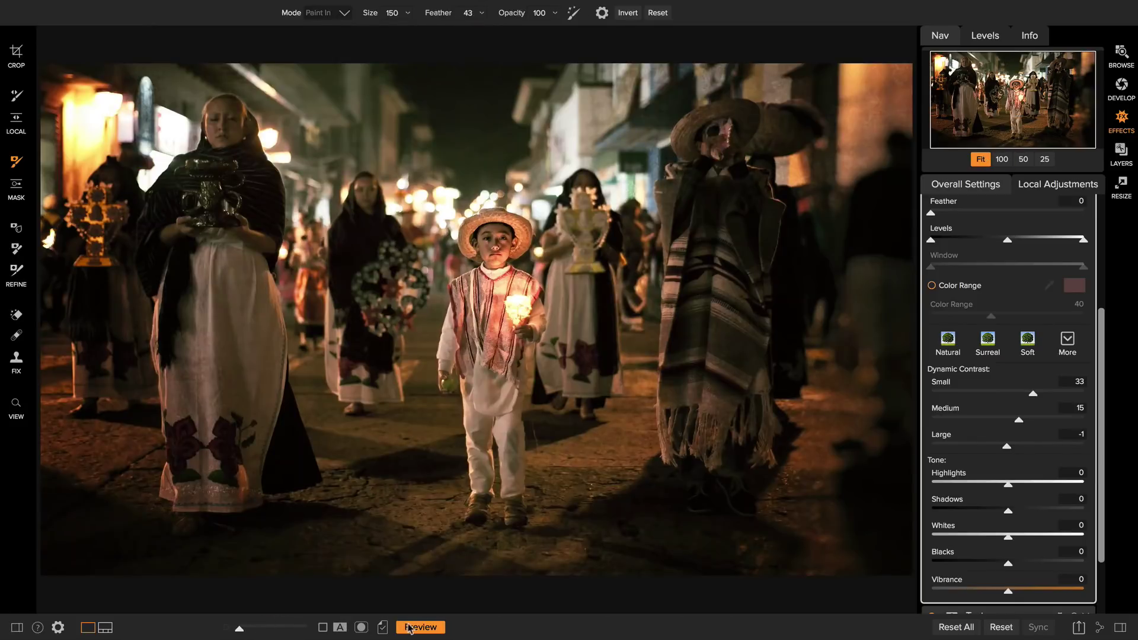
pyautogui.click(409, 629)
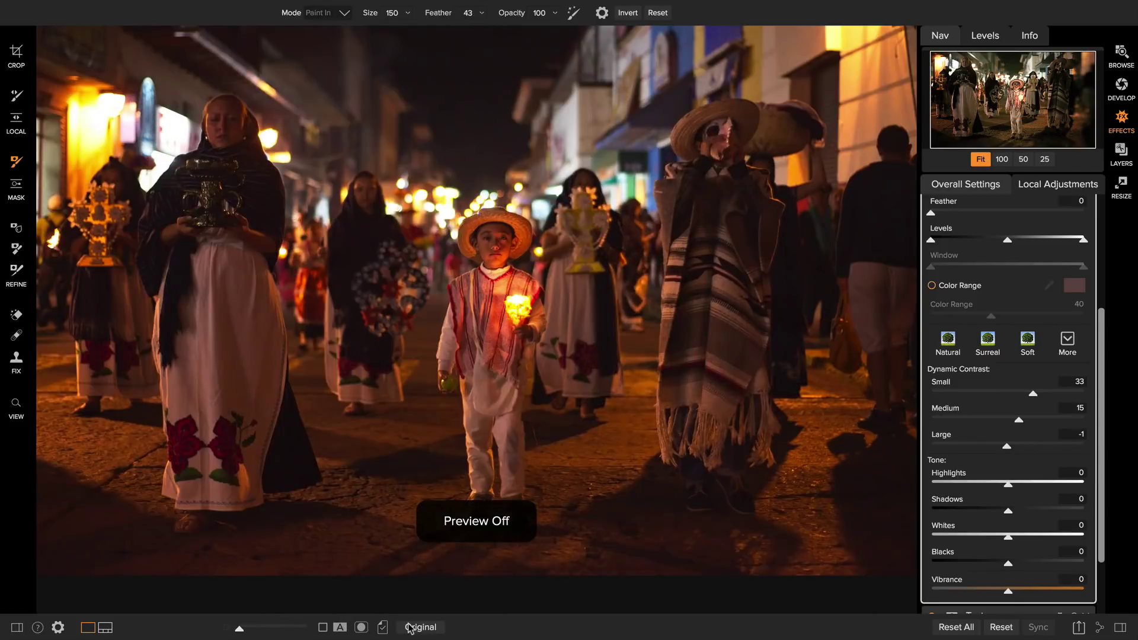
pyautogui.click(409, 628)
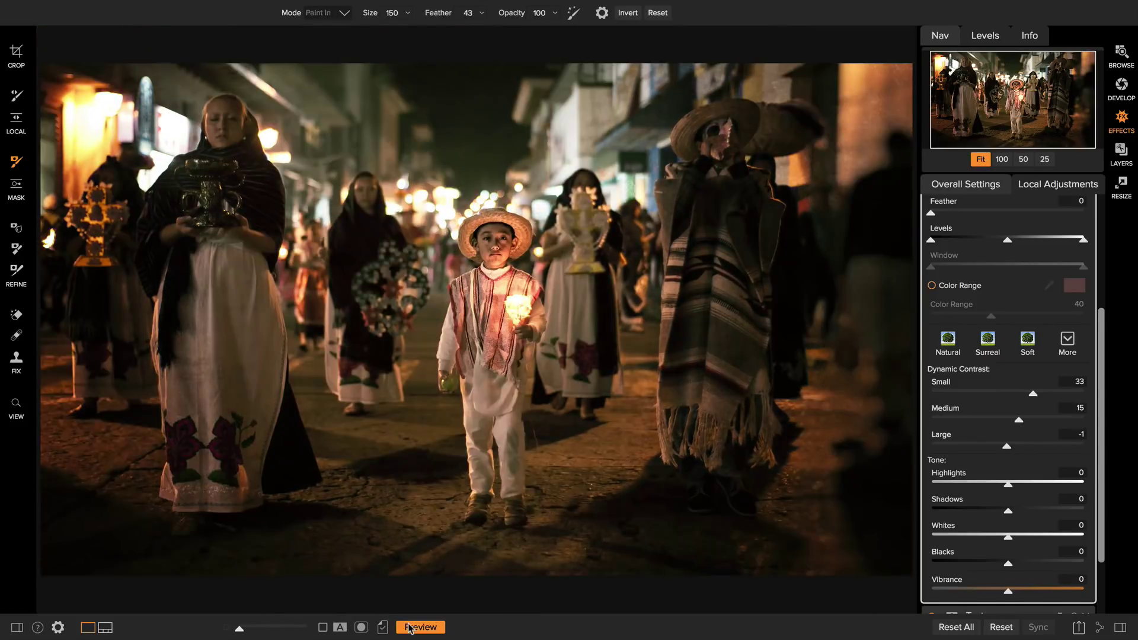